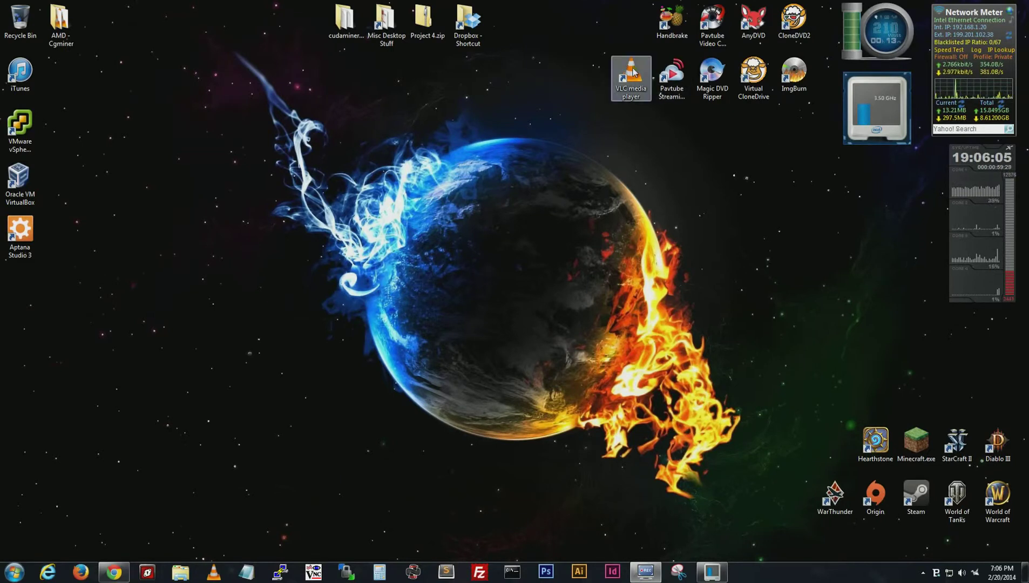
Step: Launch HandBrake, move its window to the top-left, and check the Source list without loading anything
left_click(673, 34)
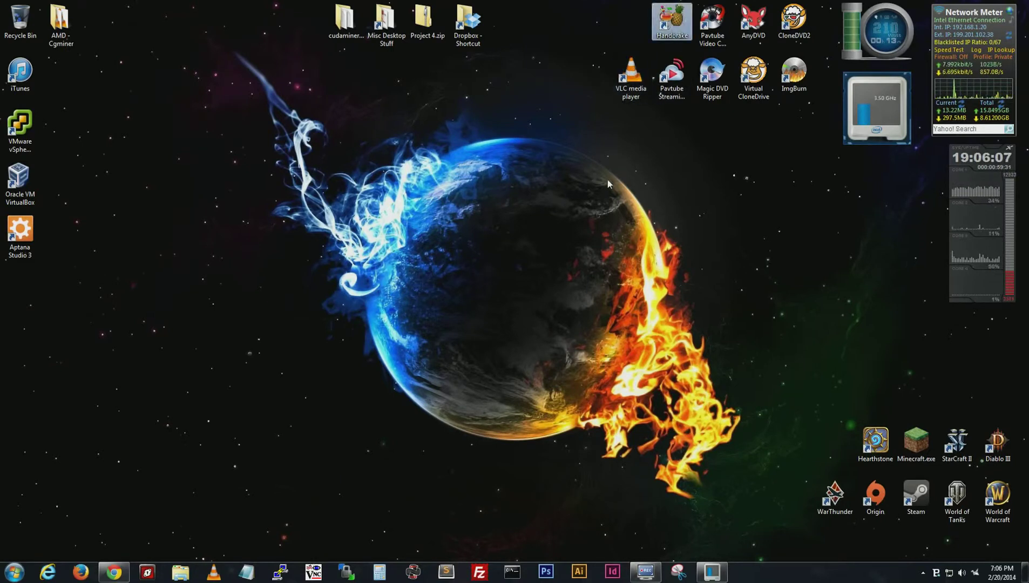
key("Return")
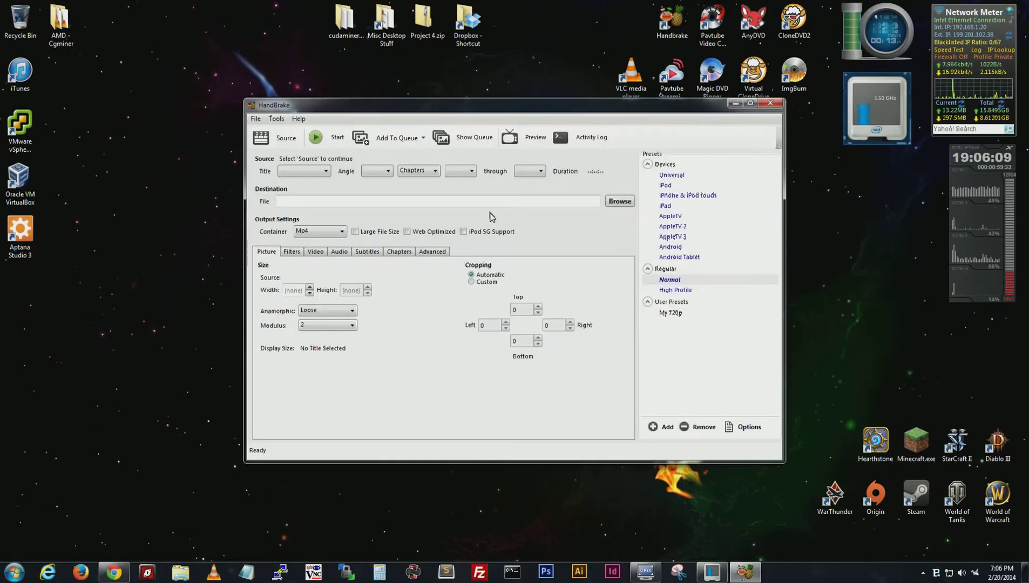
left_click_drag(524, 108, 384, 94)
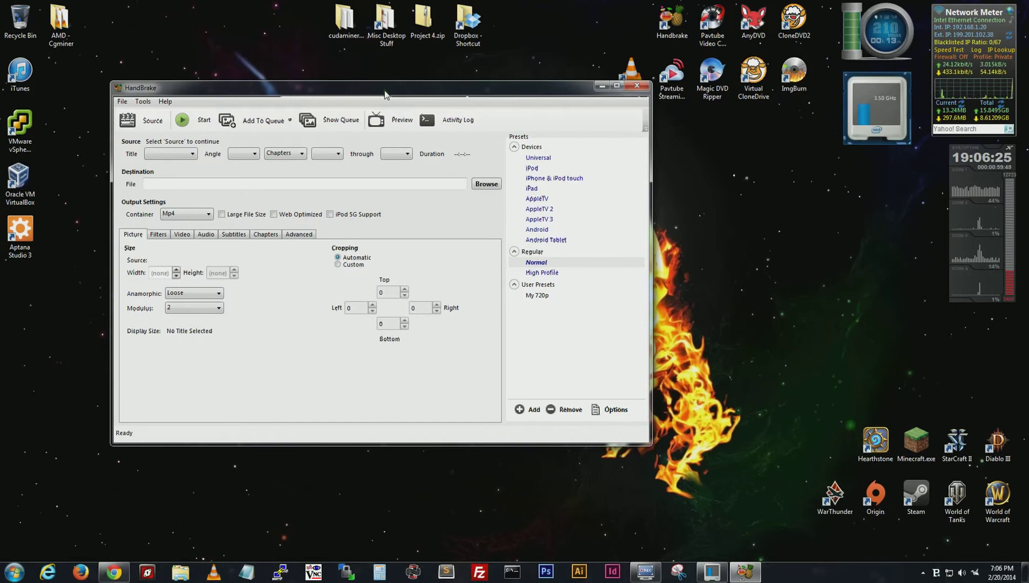
left_click_drag(419, 93, 379, 74)
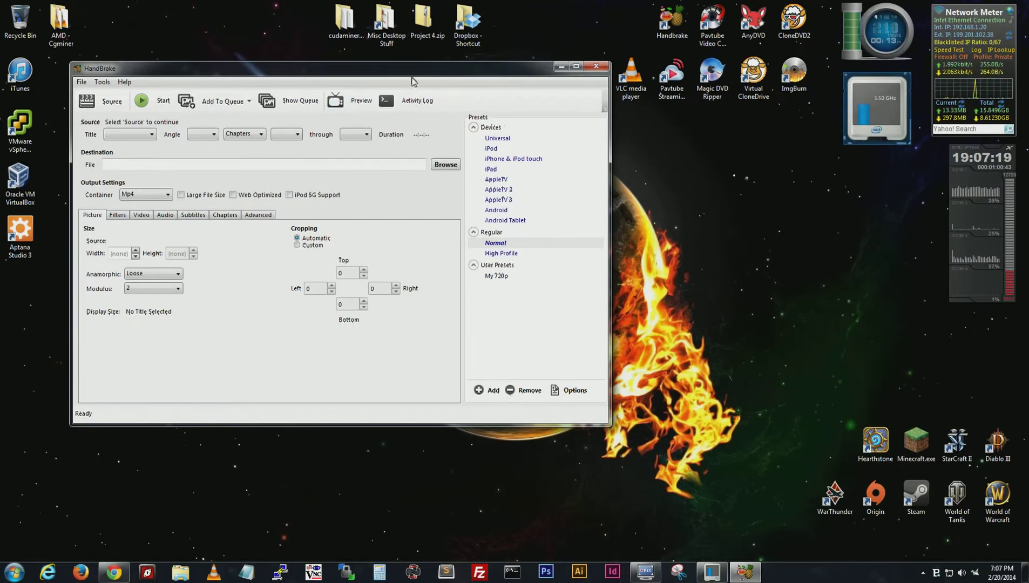
left_click_drag(421, 68, 401, 57)
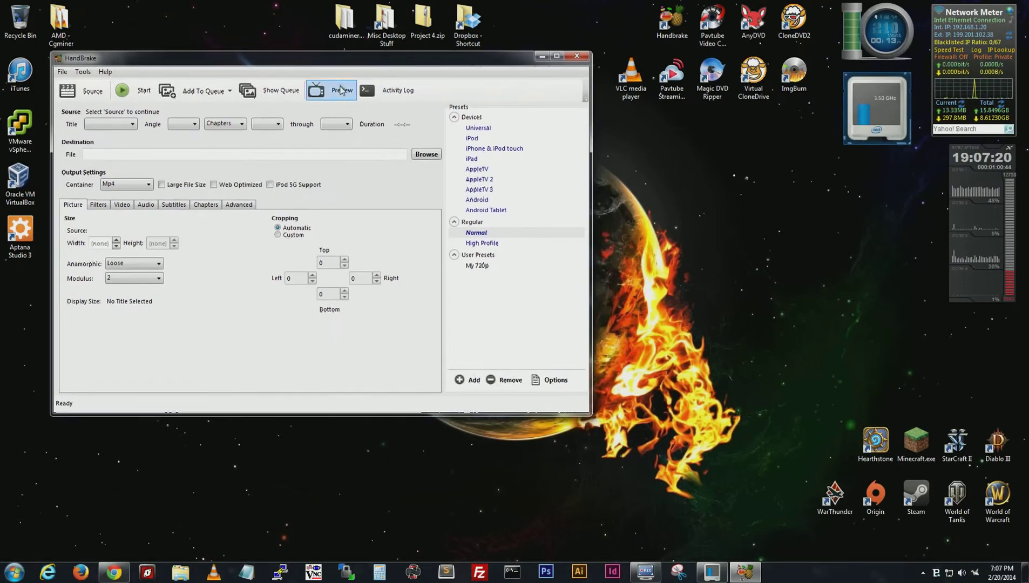
left_click(93, 90)
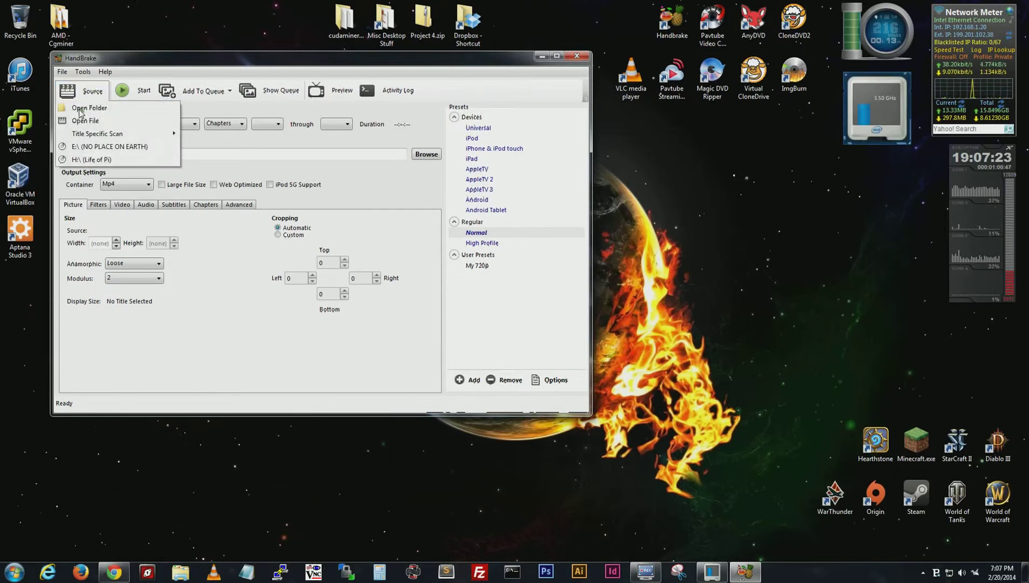
left_click(95, 95)
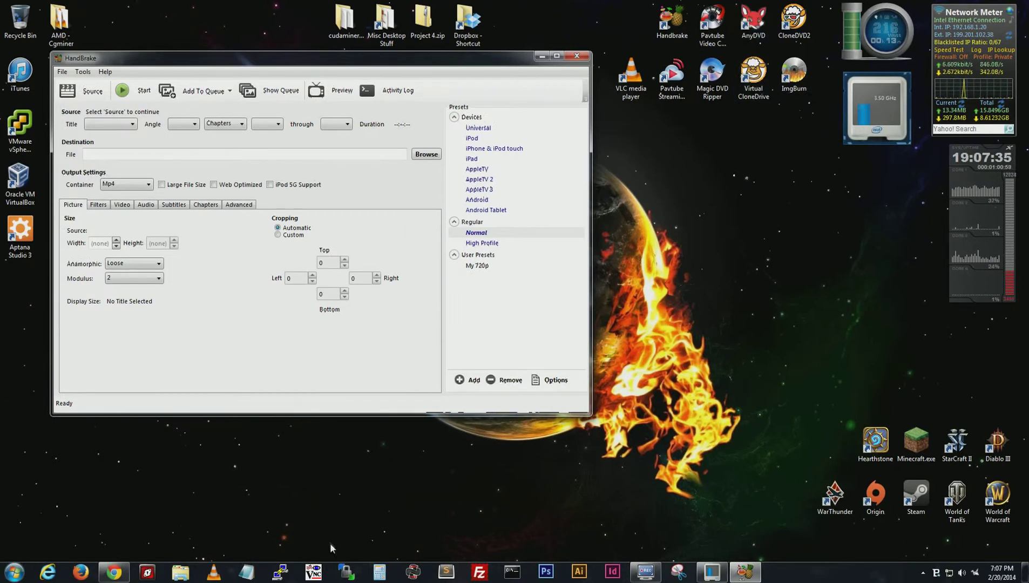
Step: Bring the SlySoft products page forward and scroll through AnyDVD, AnyDVD HD and CloneDVD
left_click(122, 539)
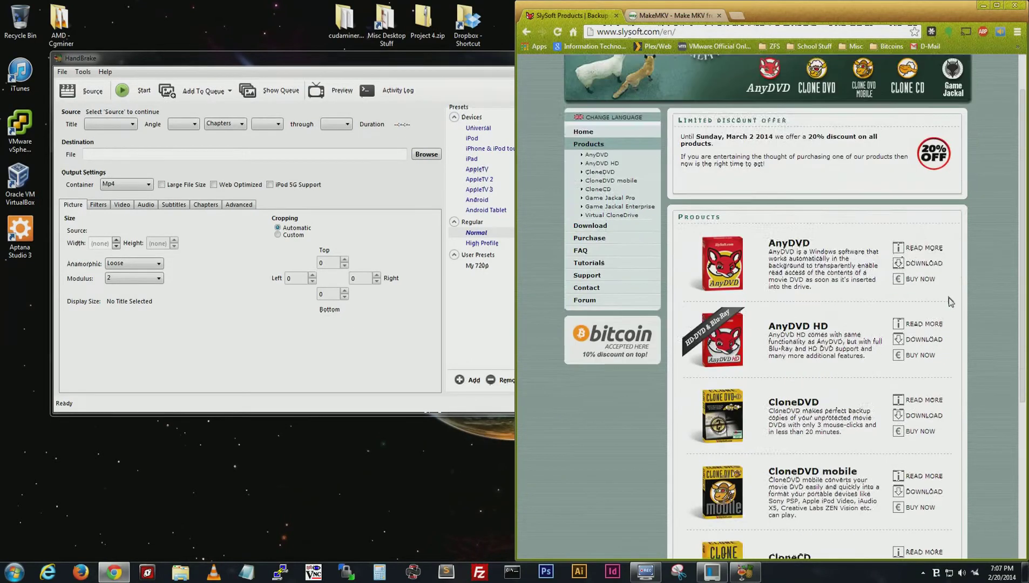
scroll(949, 303, "down", 3)
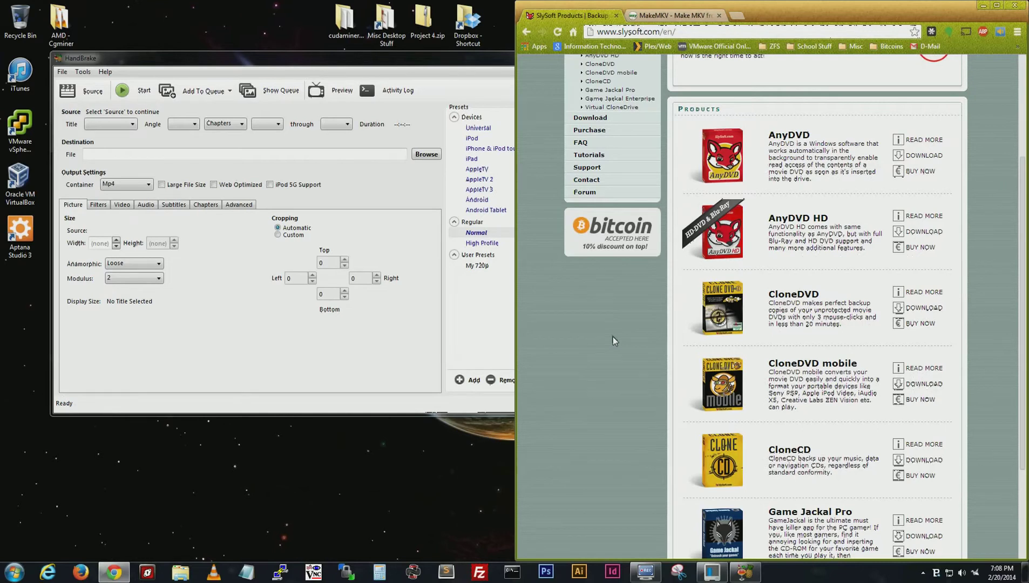
scroll(989, 275, "down", 3)
scroll(987, 289, "up", 3)
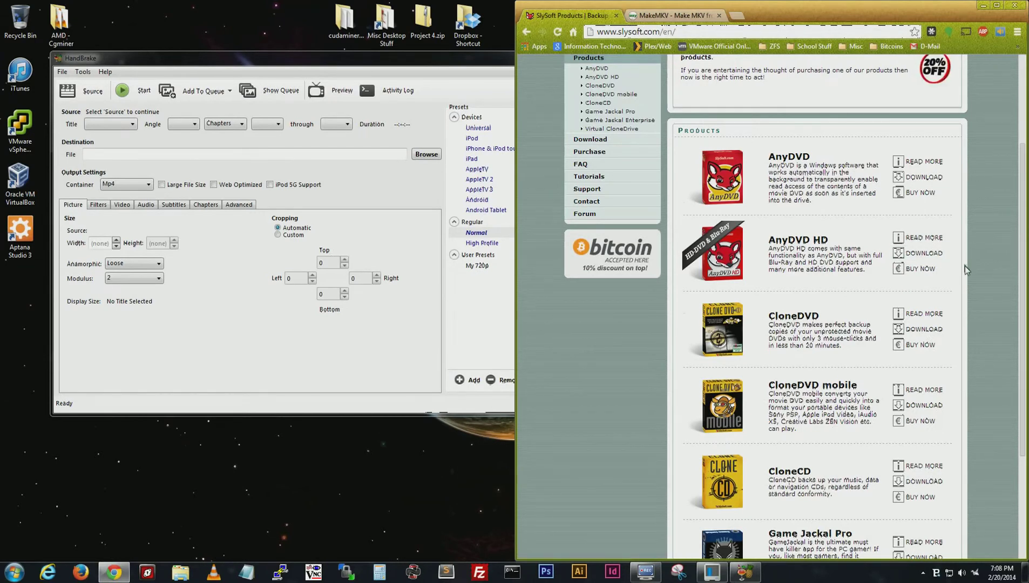
scroll(966, 270, "down", 1)
scroll(966, 270, "up", 2)
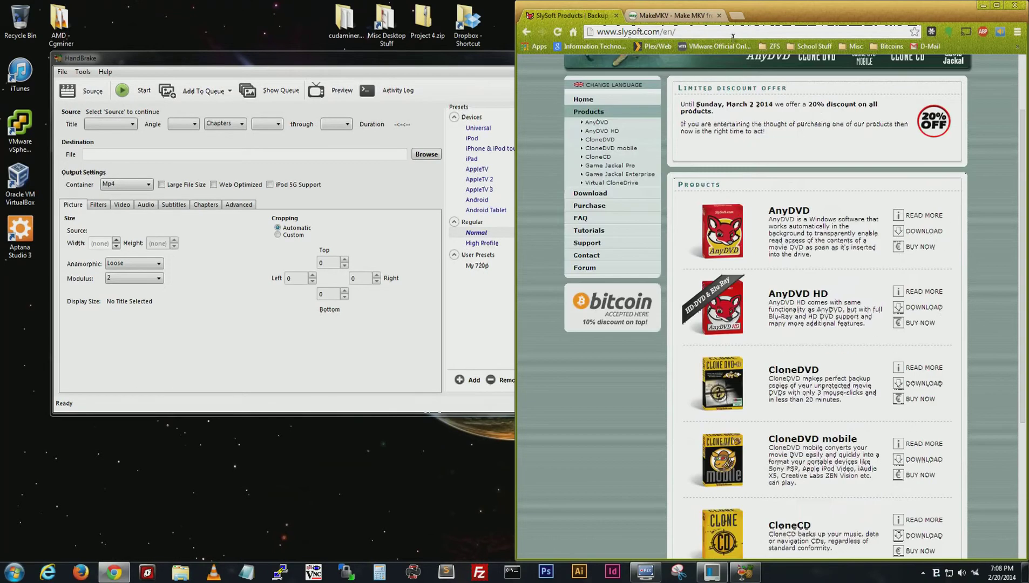
Step: Look over the MakeMKV page and SlySoft's Virtual CloneDrive page, then close Chrome
left_click(662, 16)
scroll(842, 232, "down", 1)
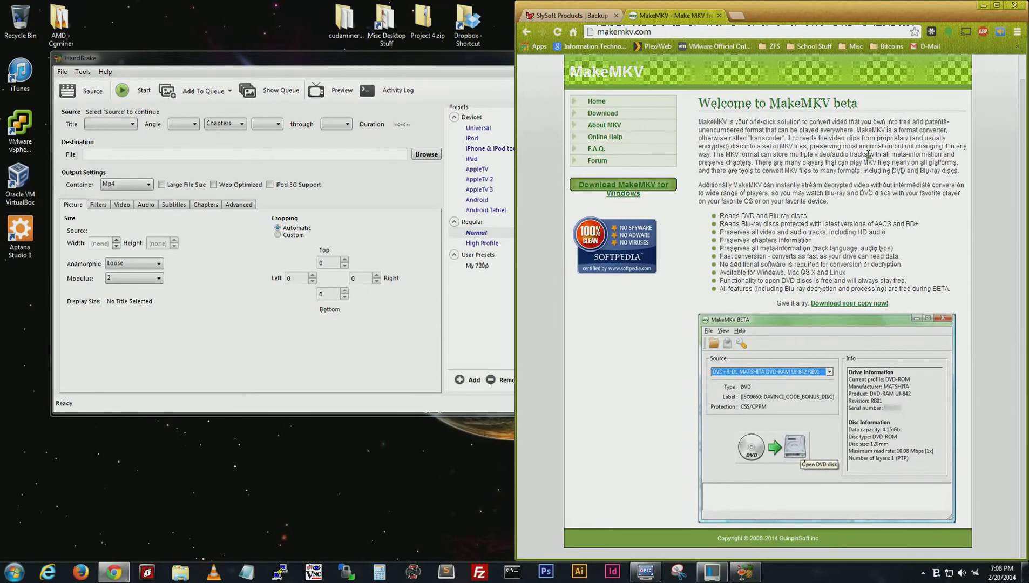
left_click(569, 16)
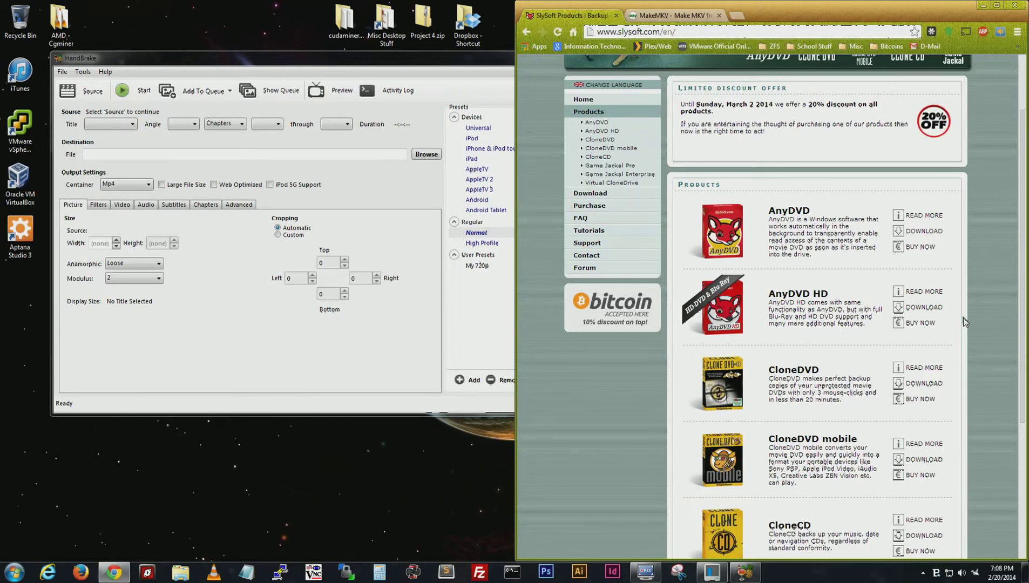
scroll(963, 317, "down", 4)
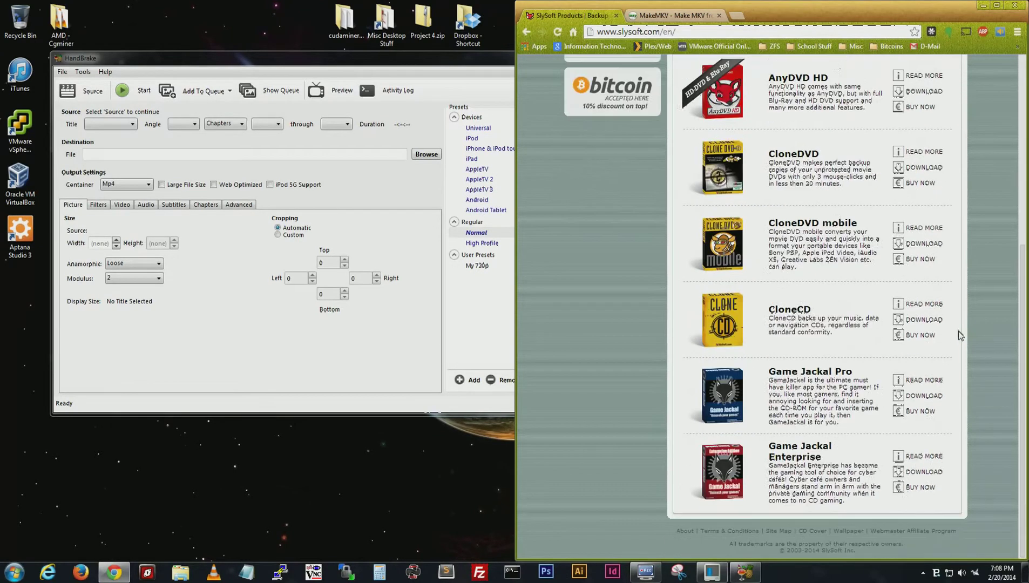
scroll(955, 349, "up", 4)
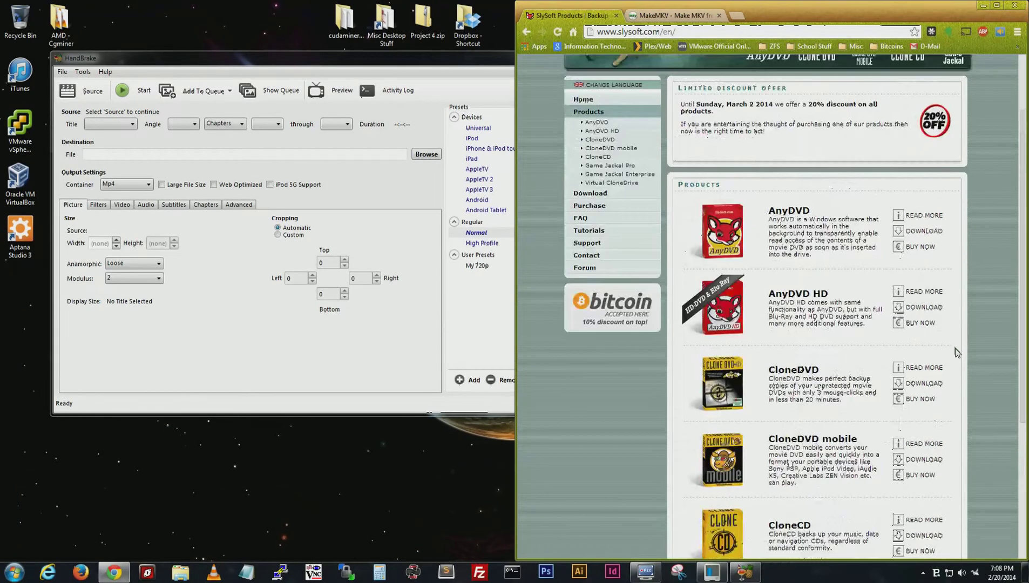
left_click(605, 183)
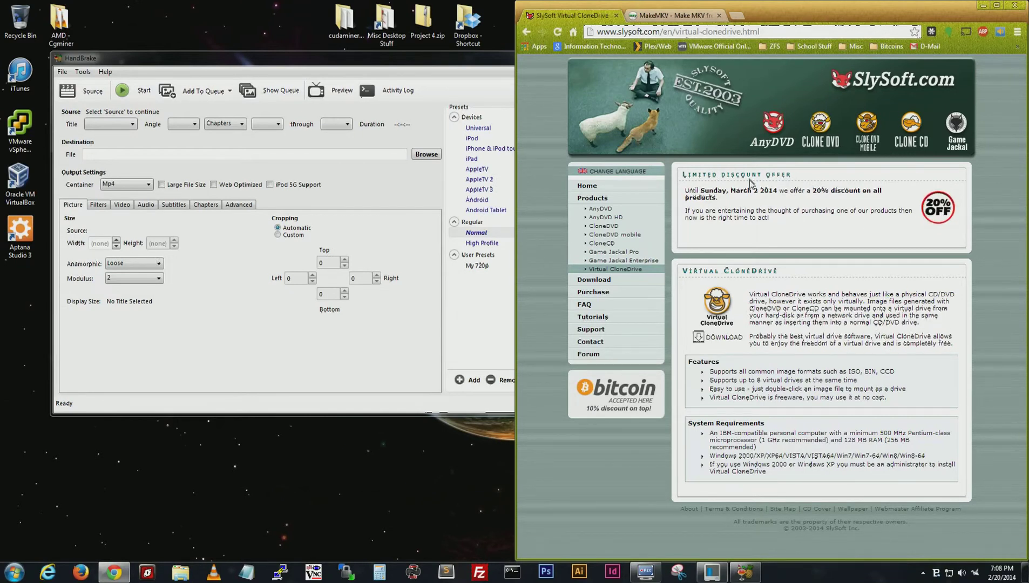
left_click(1014, 5)
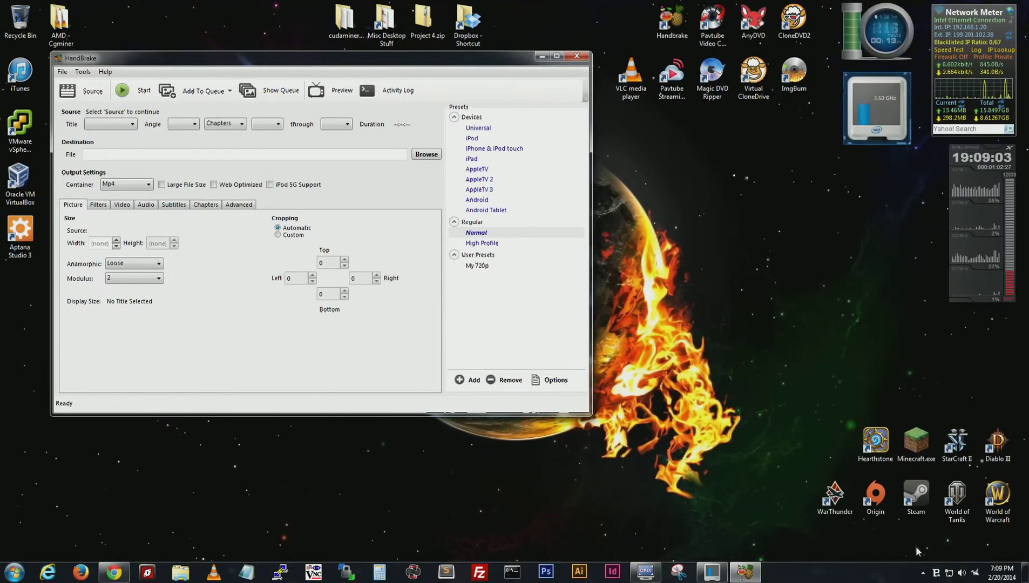
Step: Confirm in the tray that Enable AnyDVD is checked, leaving its settings unchanged
left_click(922, 572)
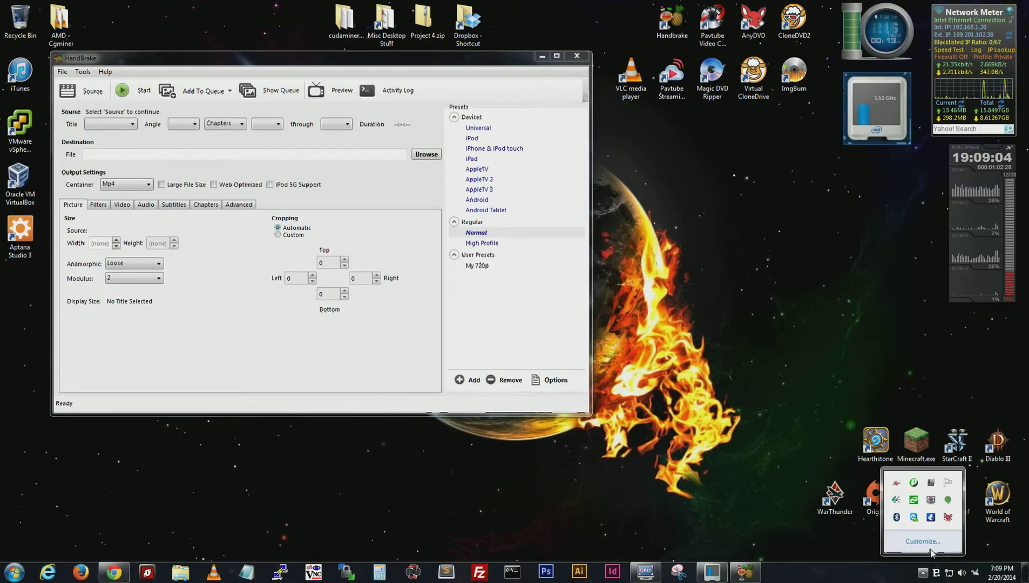
right_click(948, 517)
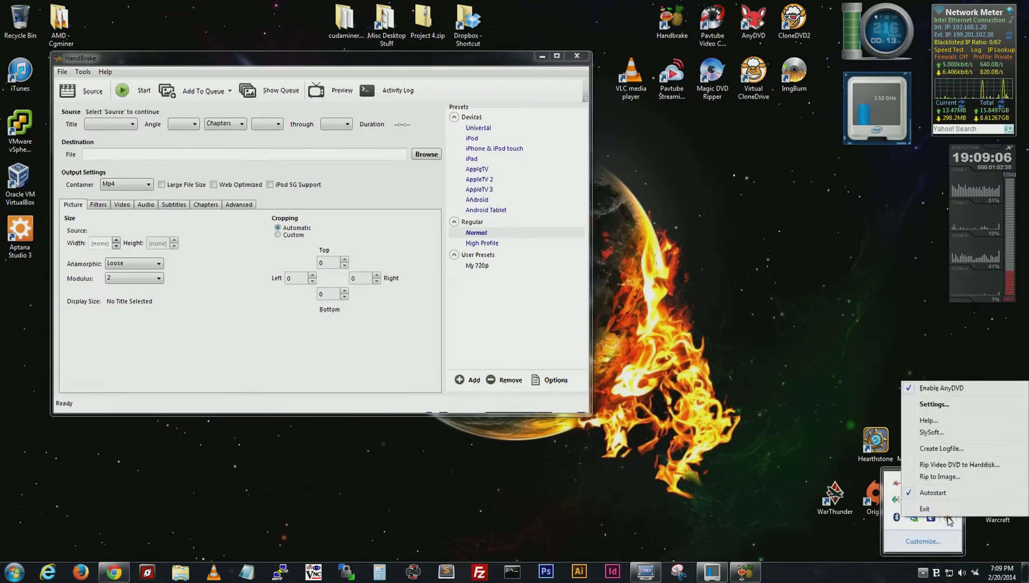
left_click(945, 477)
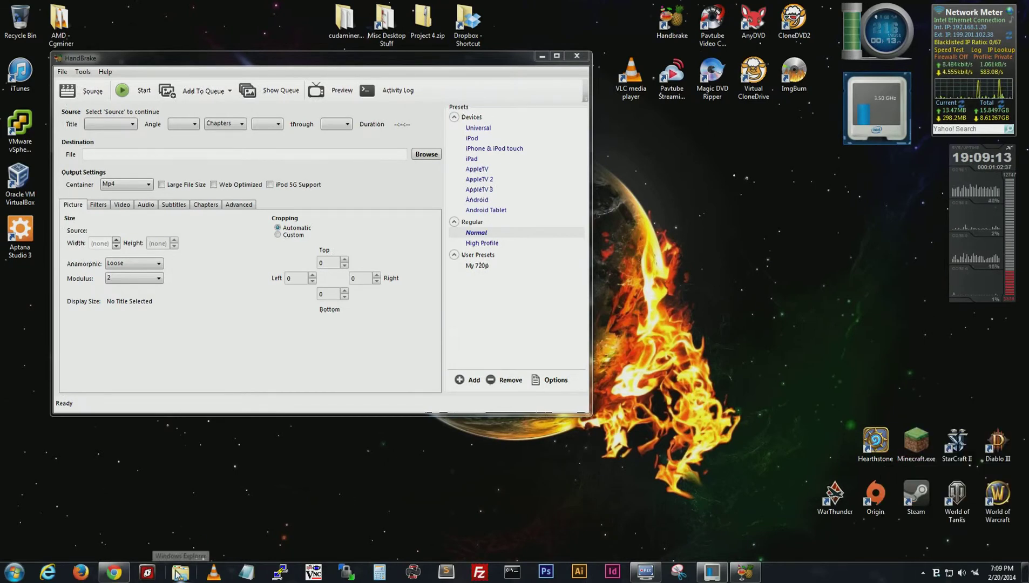
Step: Open Windows Explorer to view Libraries and the drives, including BD-RE and BD-ROM
left_click(180, 571)
scroll(265, 289, "down", 3)
scroll(265, 289, "up", 2)
scroll(266, 319, "down", 3)
scroll(266, 318, "down", 1)
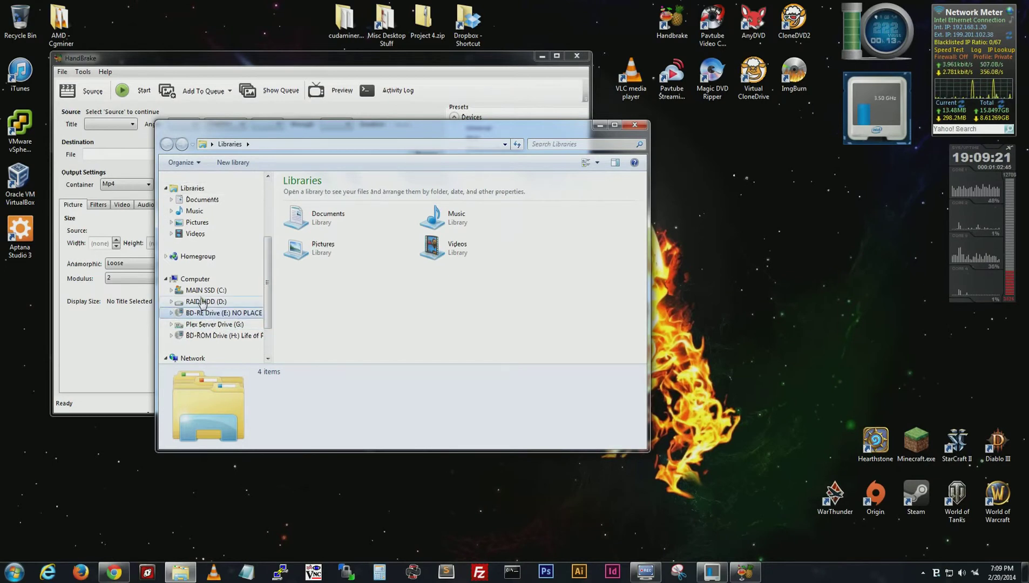
Step: Open the BD Fulls folder on RAID HDD (D:) and inspect its four ISO images
left_click(206, 303)
double_click(303, 228)
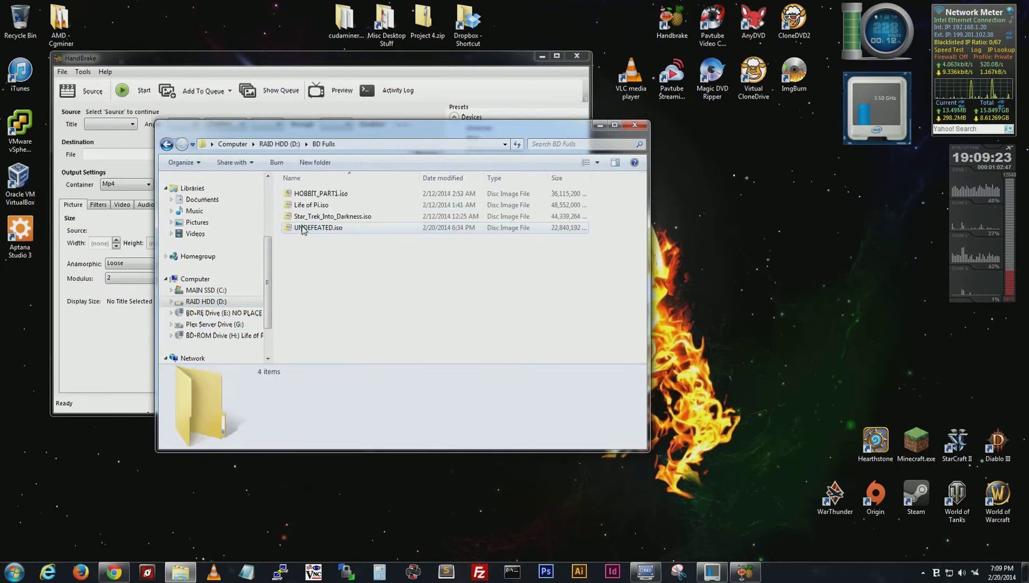
left_click(316, 229)
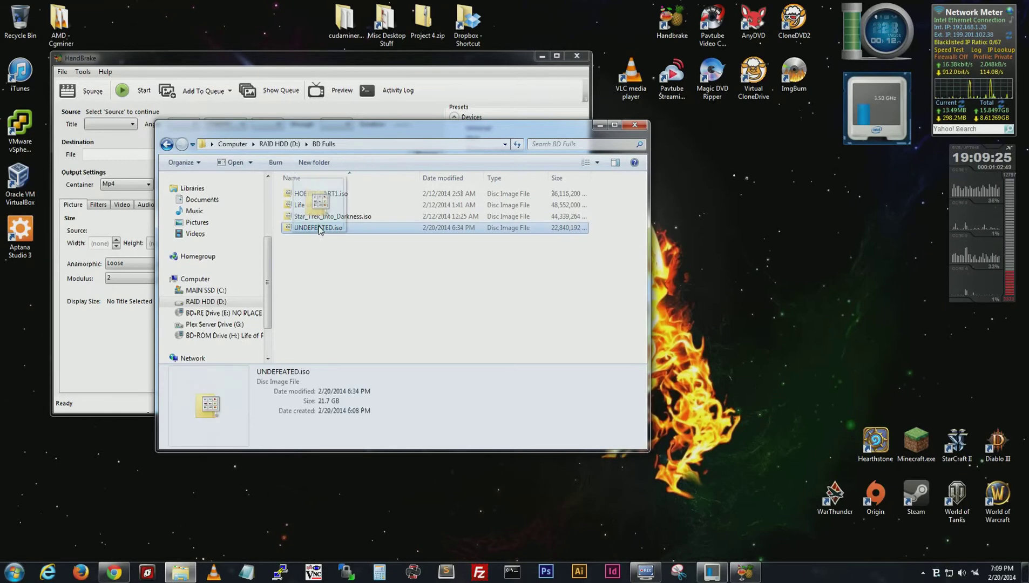
left_click(330, 268)
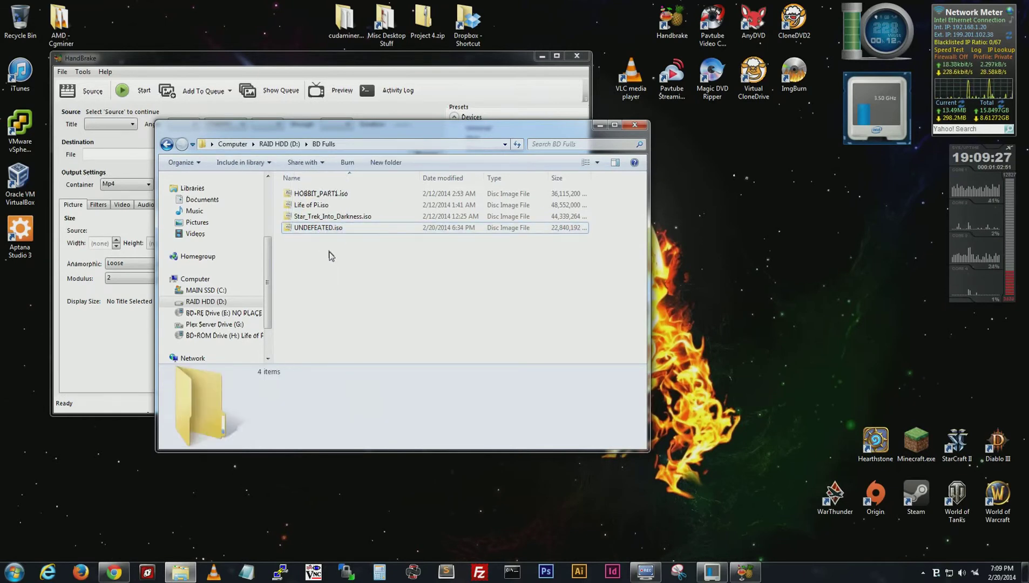
left_click_drag(305, 259, 309, 196)
left_click(361, 294)
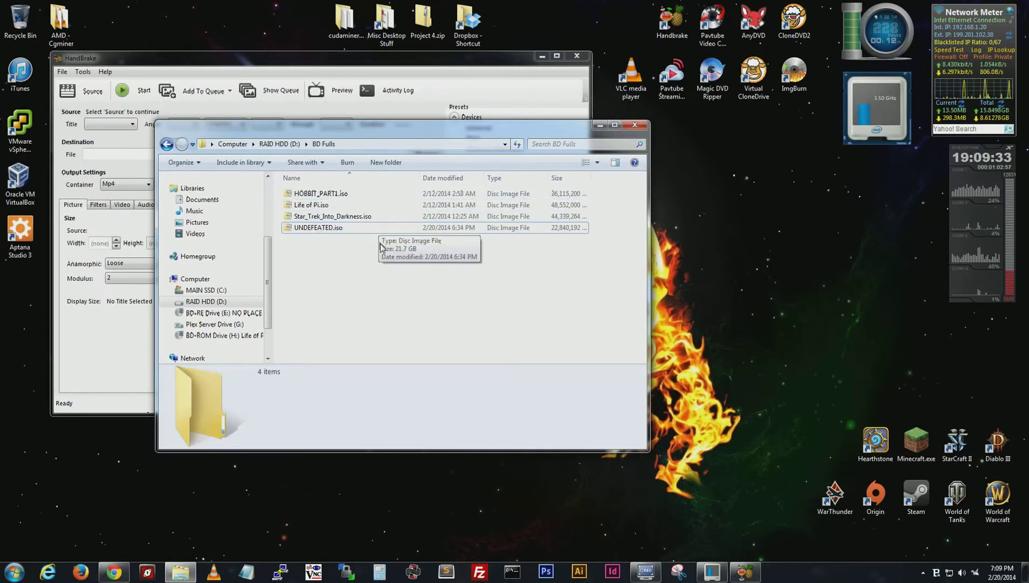
Step: Mount Star_Trek_Into_Darkness.iso as Virtual CloneDrive I:, skip AutoPlay, and widen the Size column
right_click(317, 216)
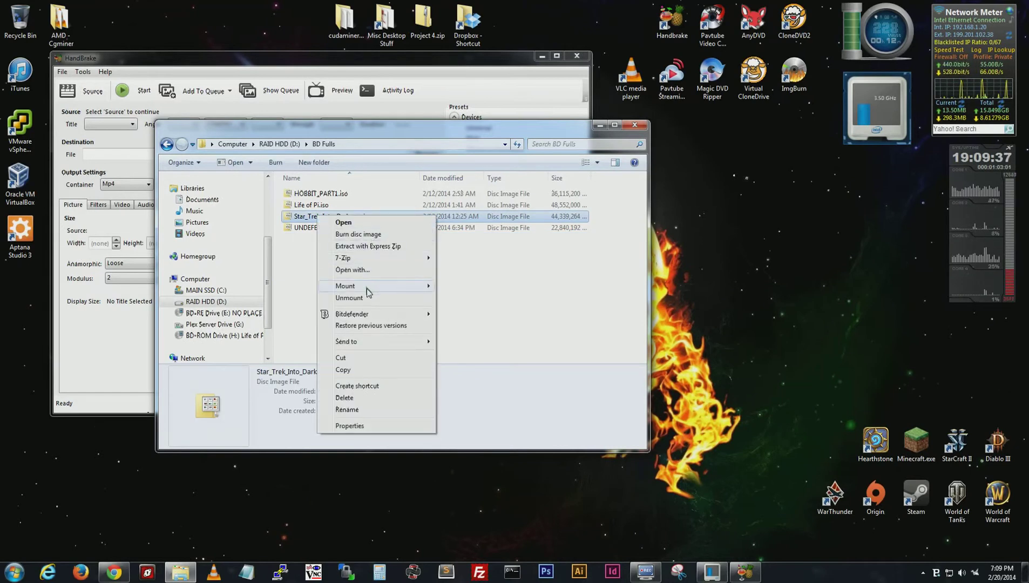
mouse_move(368, 287)
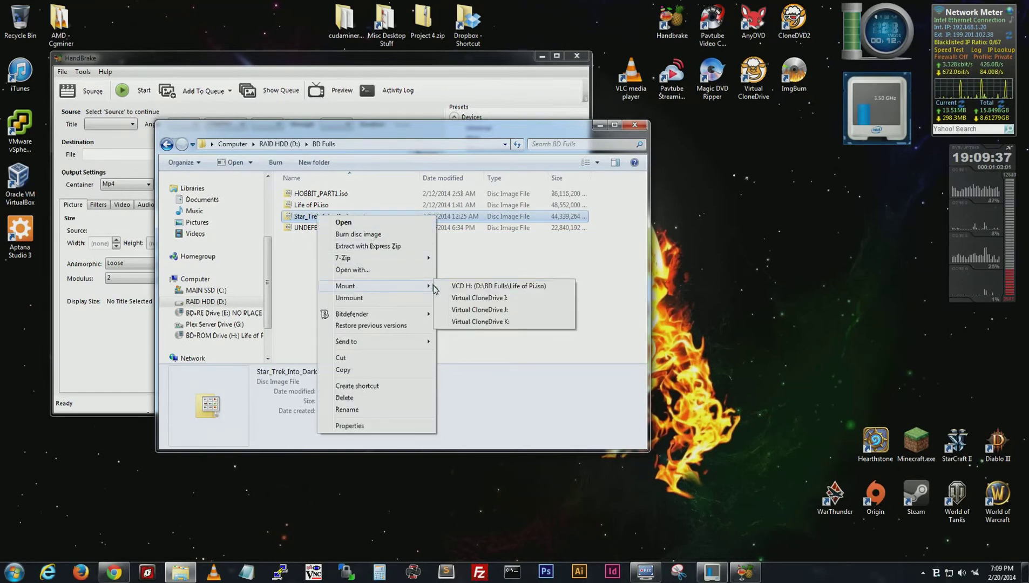
left_click(500, 299)
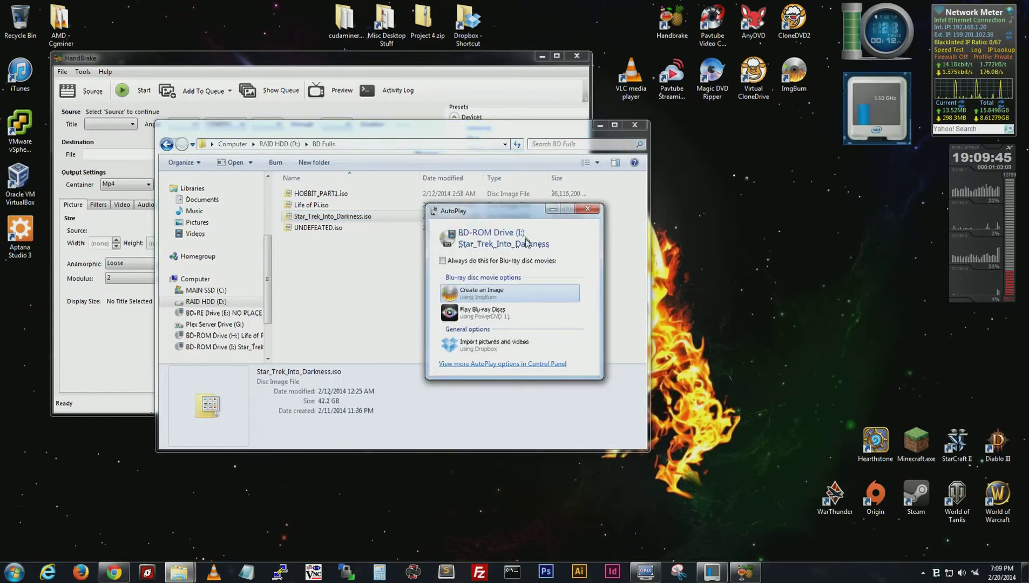
left_click(587, 209)
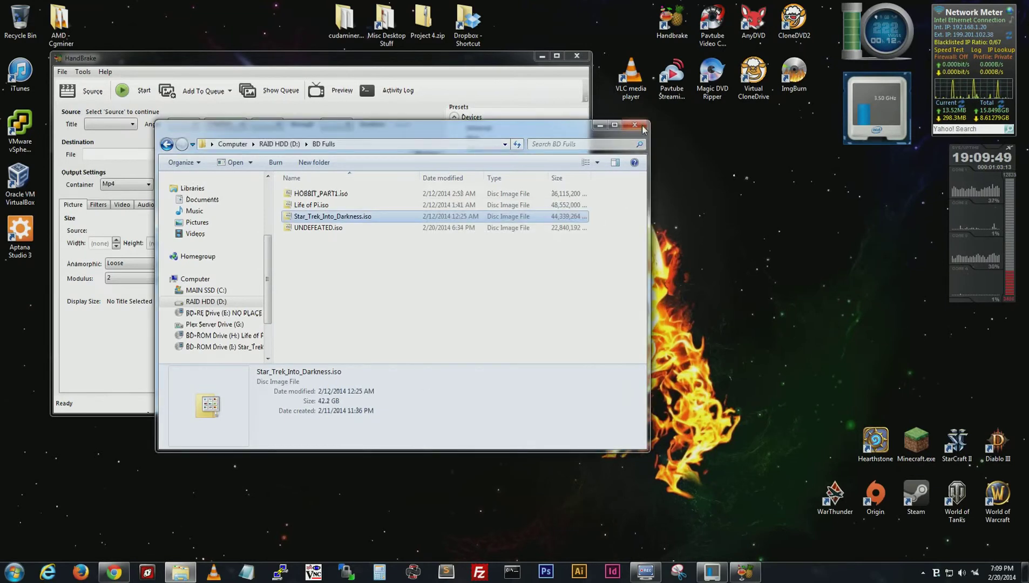
left_click_drag(589, 177, 614, 177)
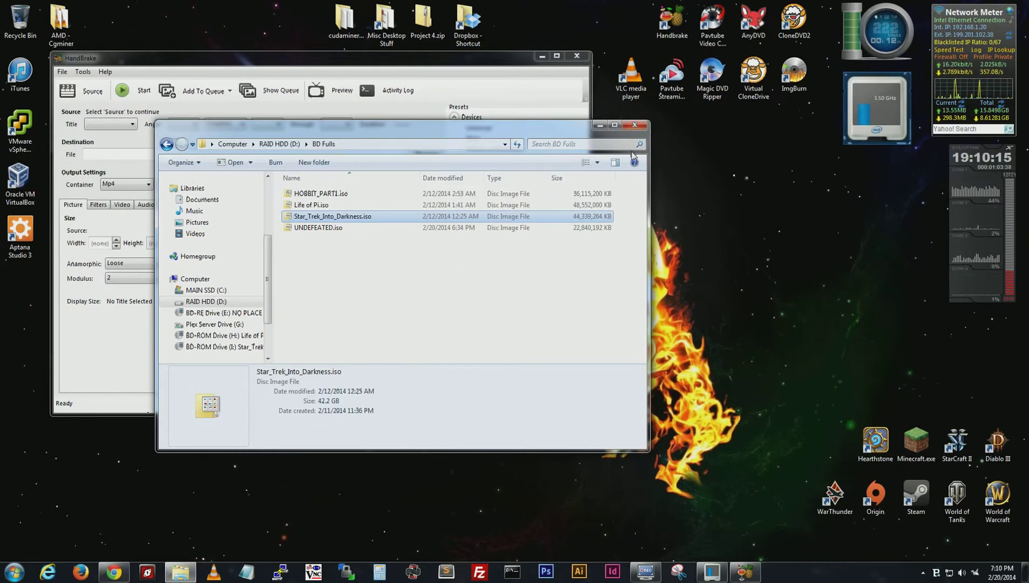
Step: Load the I:\ StarTrek_Into_Darkness disc as source, scanning title 00800.MPLS (02:12:05)
left_click(634, 124)
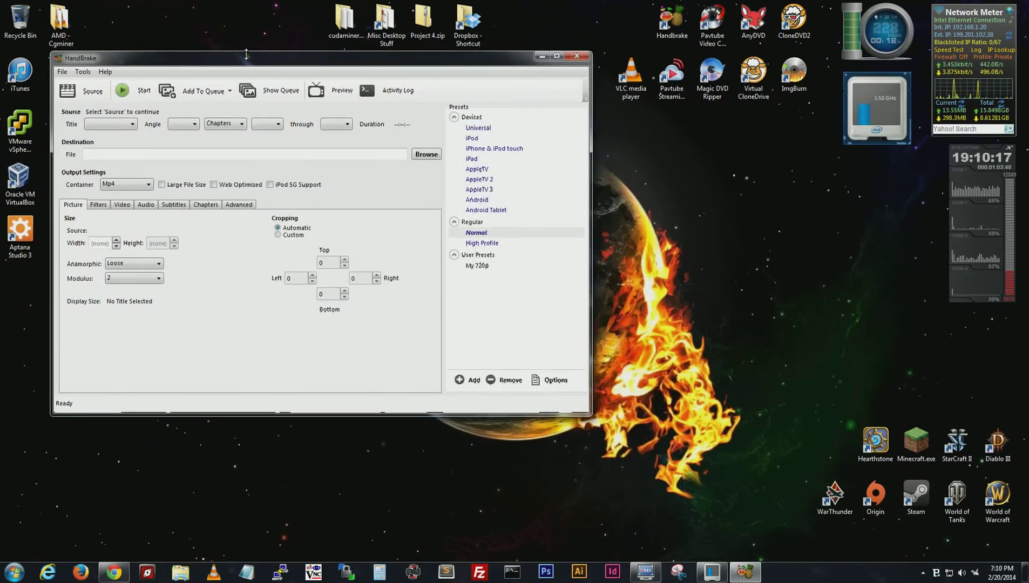
left_click_drag(374, 58, 441, 87)
left_click(152, 115)
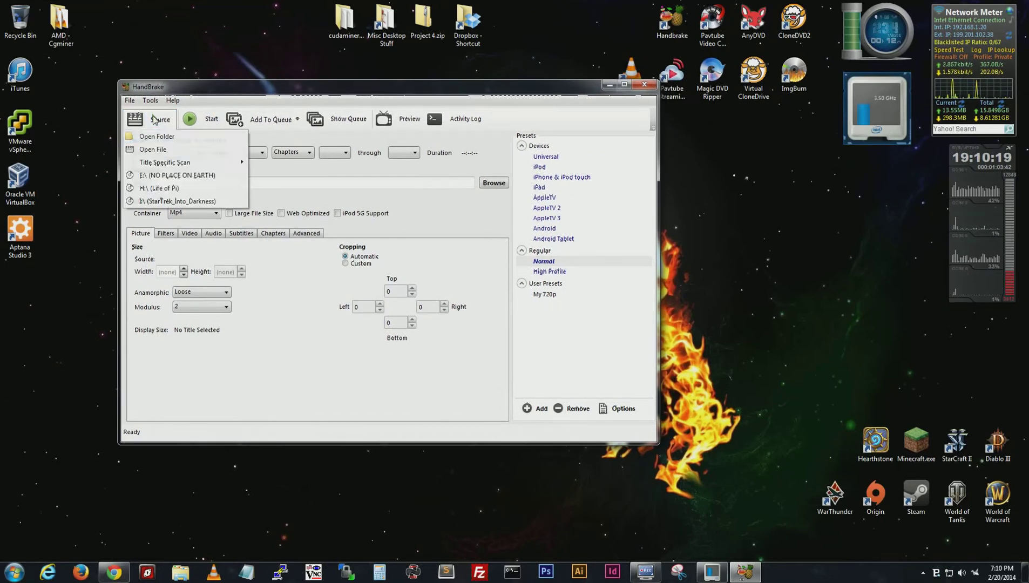
left_click(168, 201)
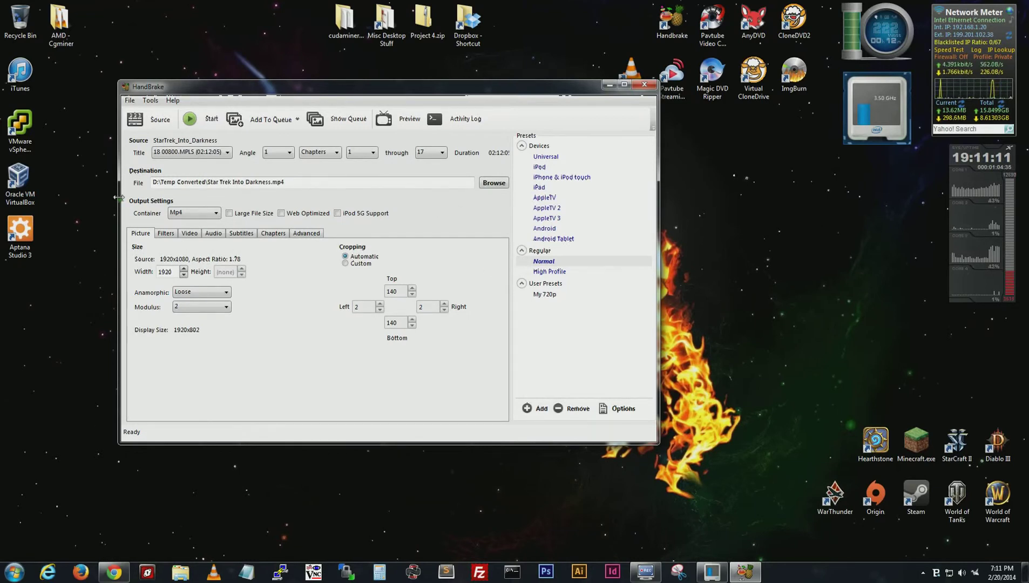
Step: Widen the window, review the Video through Advanced tabs, and enable Web Optimized on the Picture tab
left_click_drag(123, 193, 88, 194)
left_click_drag(471, 89, 529, 75)
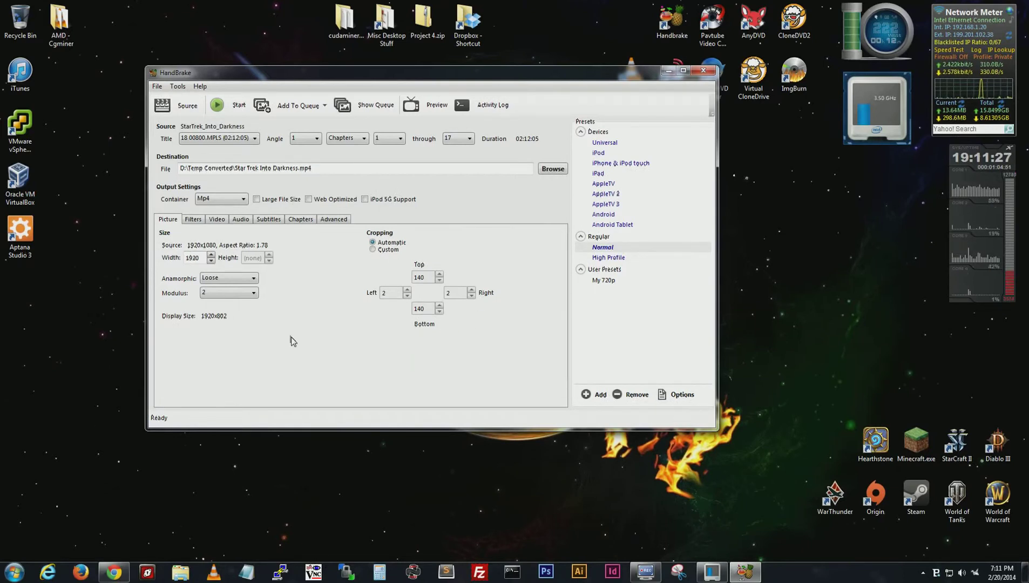
left_click(216, 221)
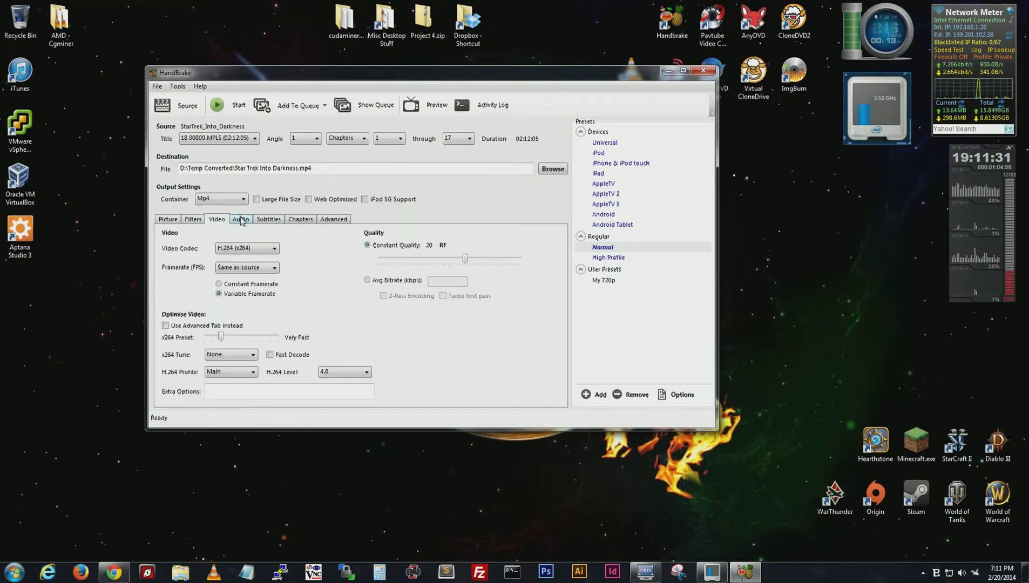
left_click(240, 219)
left_click(268, 220)
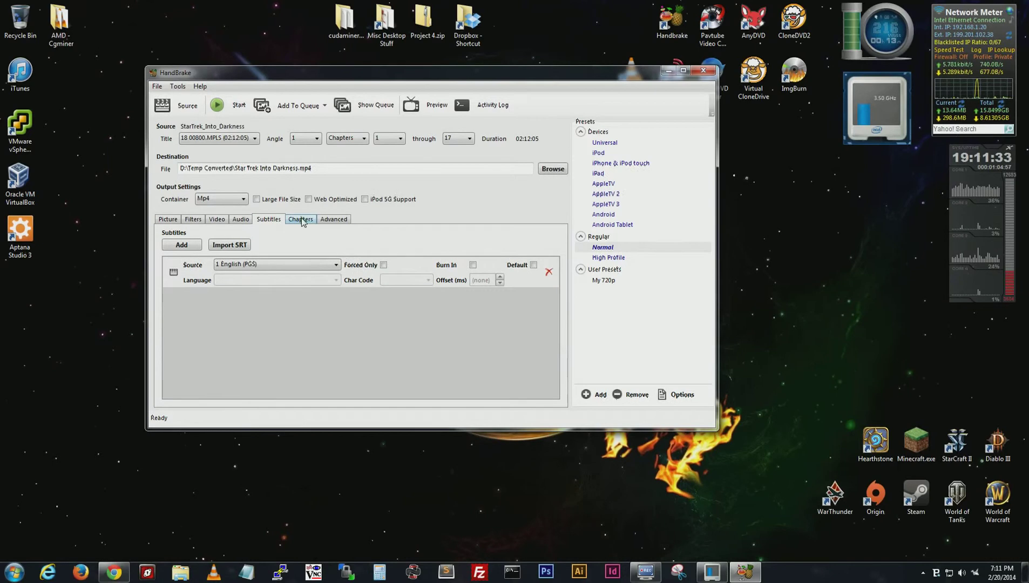
left_click(300, 219)
left_click(335, 220)
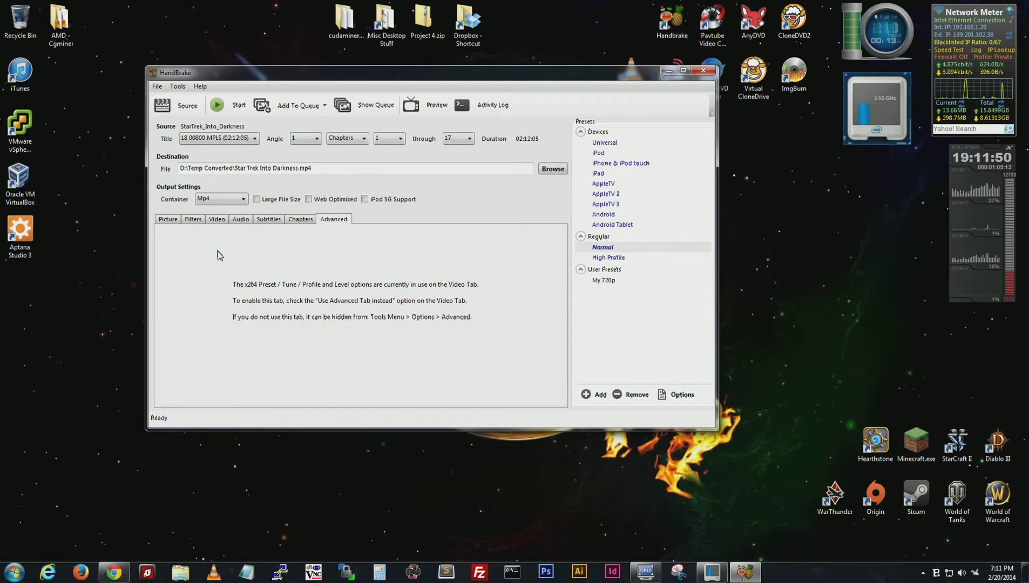
left_click(169, 219)
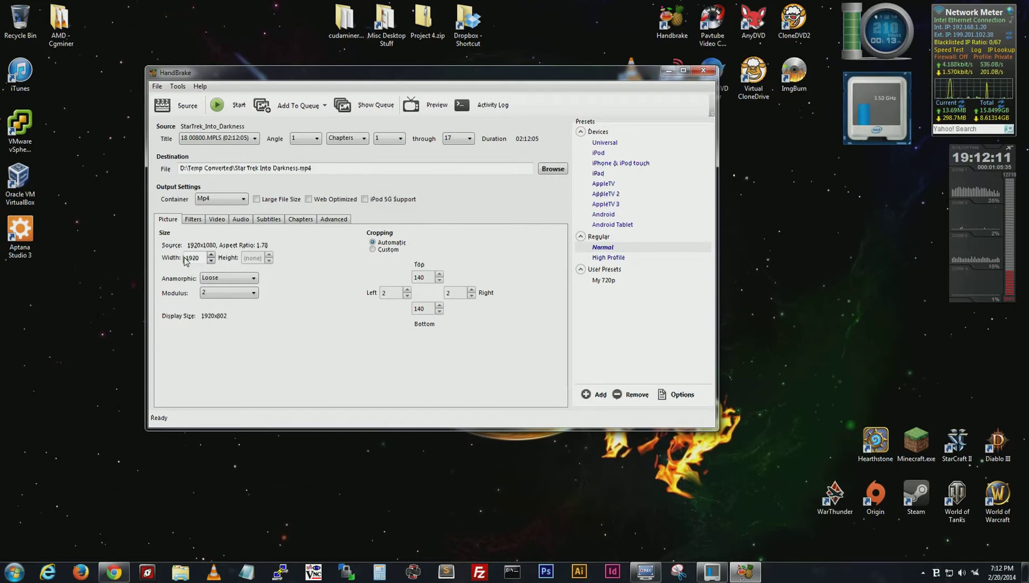
left_click(310, 200)
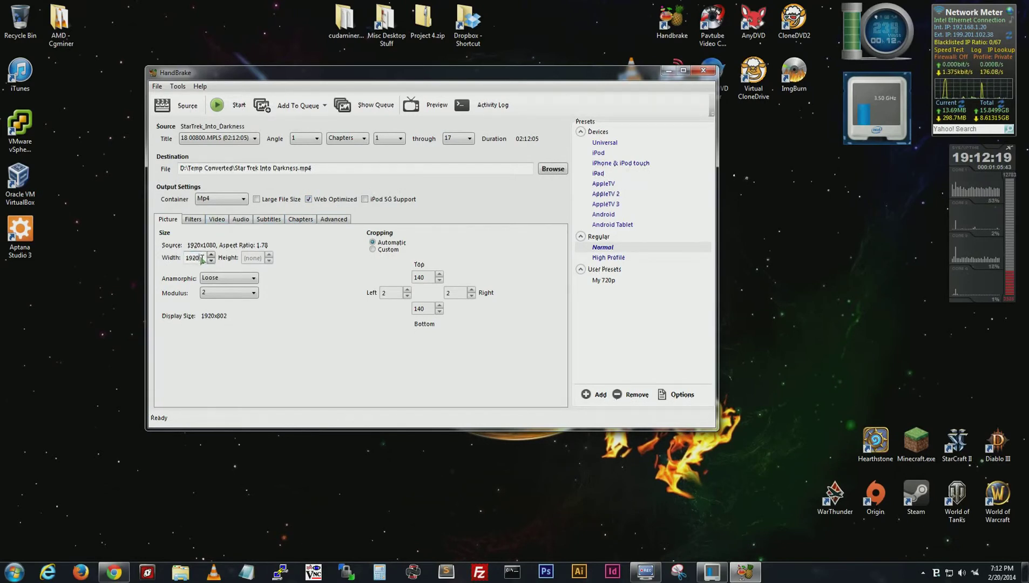
Step: Change the picture width from 1920 to 1280, giving a 1278x534 display size
left_click_drag(202, 258, 174, 262)
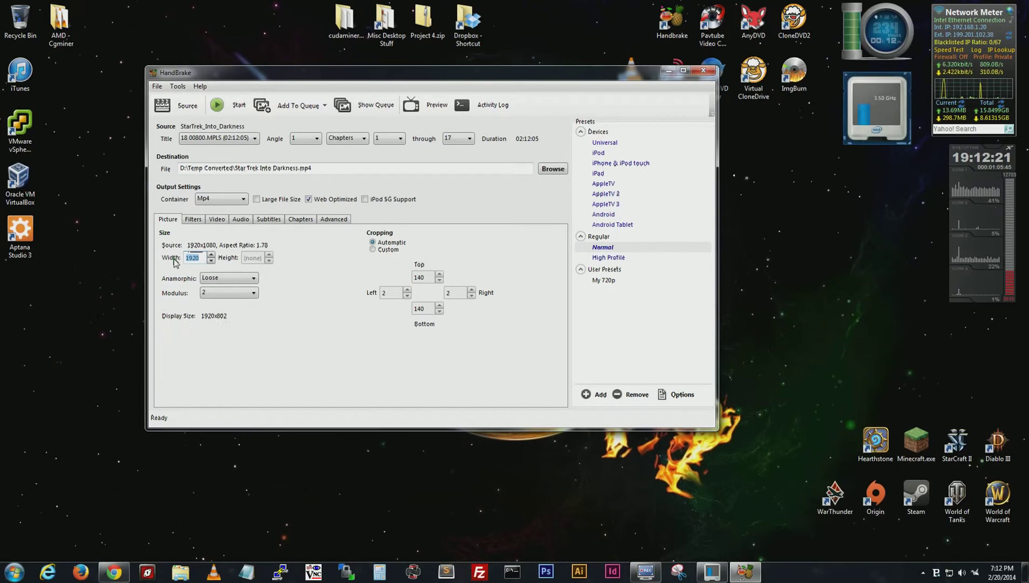
type("128")
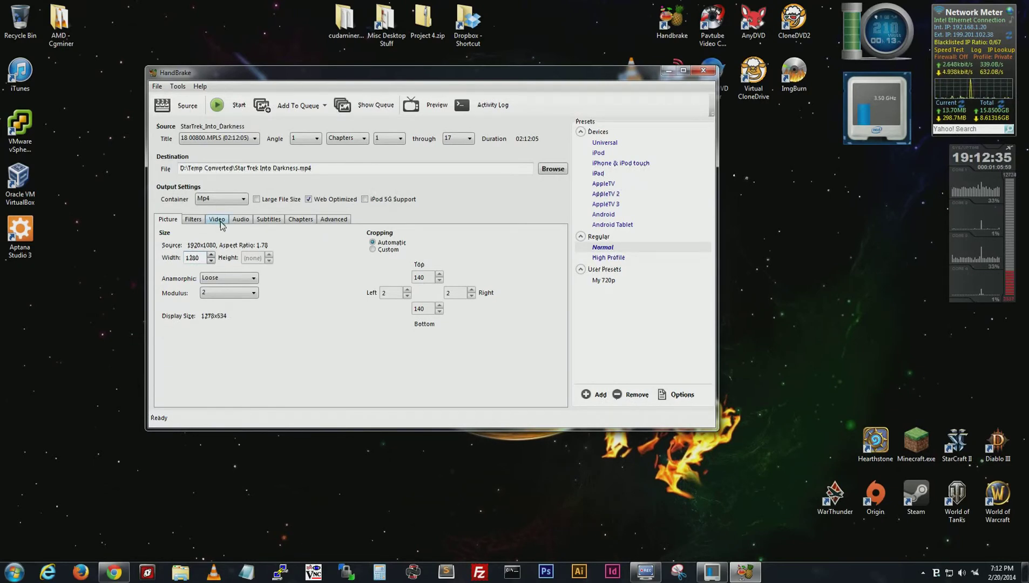
Step: On the Video tab, try Constant Quality 28 RF, then return it to 20 RF
left_click(220, 221)
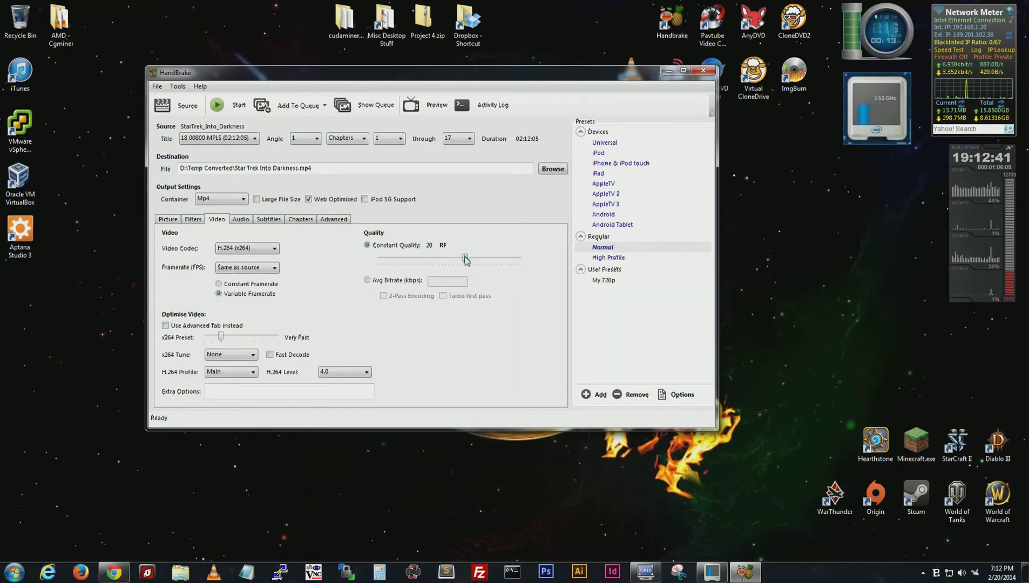
left_click_drag(465, 259, 443, 261)
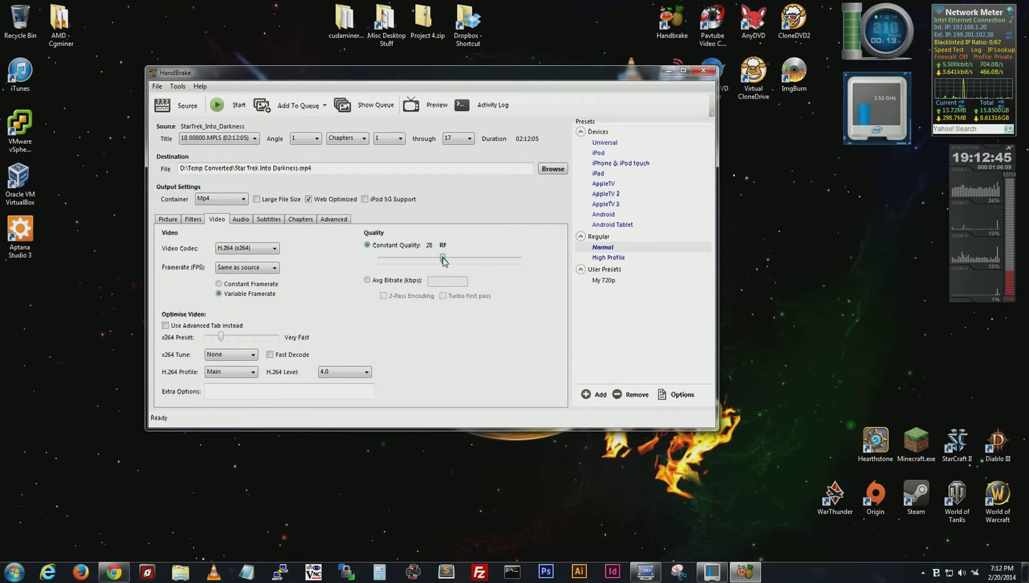
left_click_drag(443, 260, 465, 258)
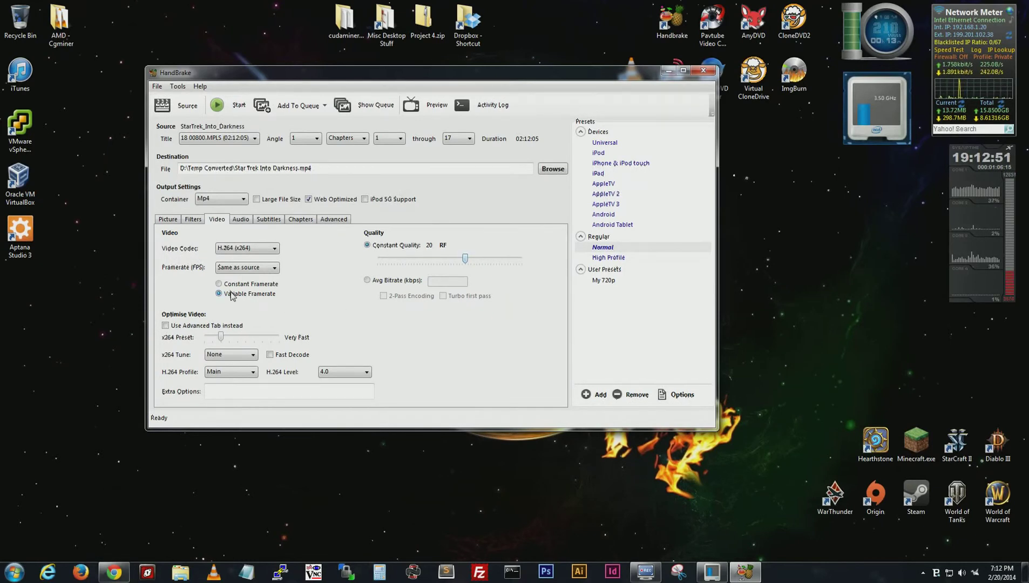
Step: Choose a different bitrate for the audio track
left_click(241, 220)
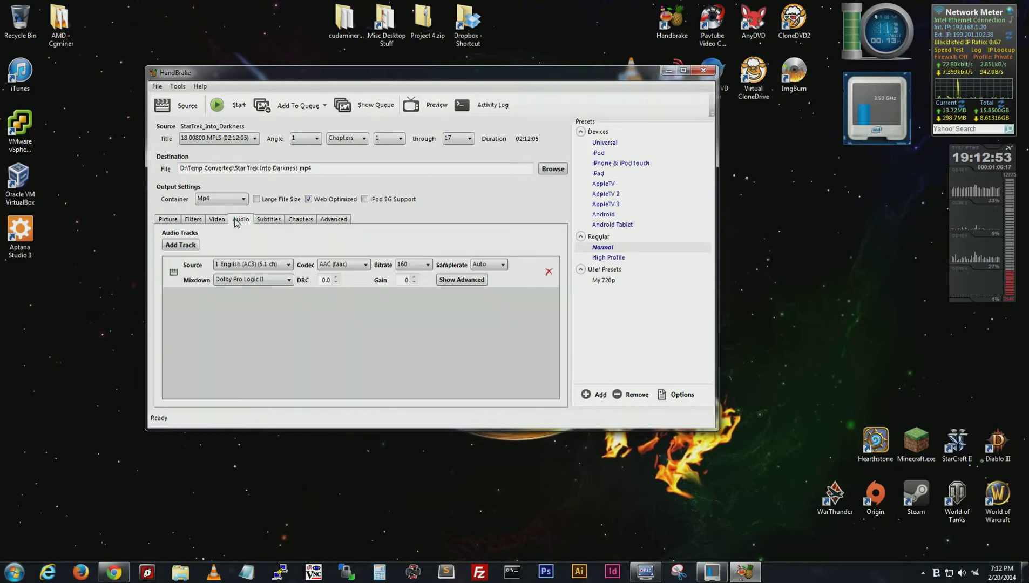
left_click(427, 263)
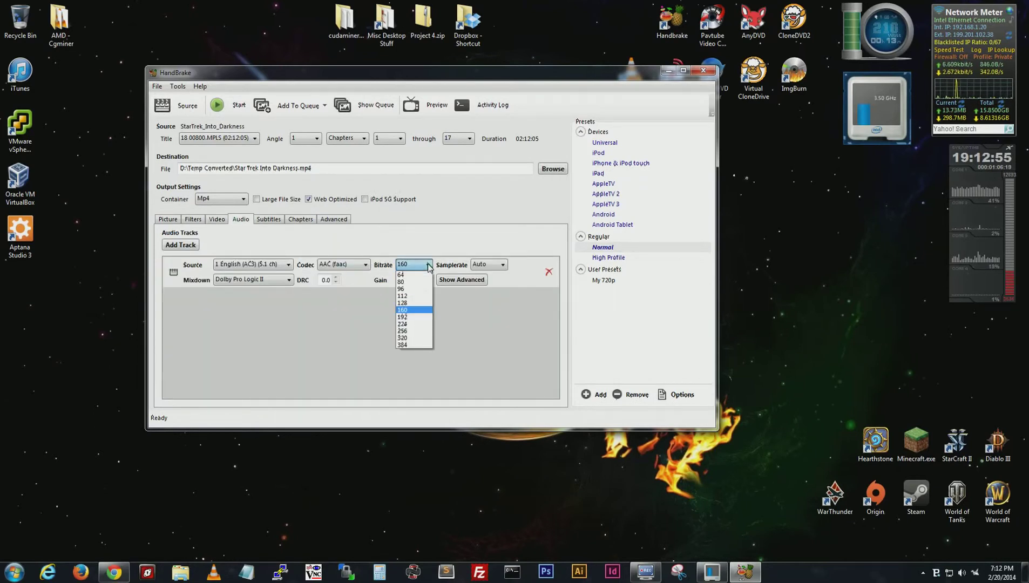
left_click(415, 293)
Step: Set the English (PGS) subtitle track to Forced Only and Burn In
left_click(264, 219)
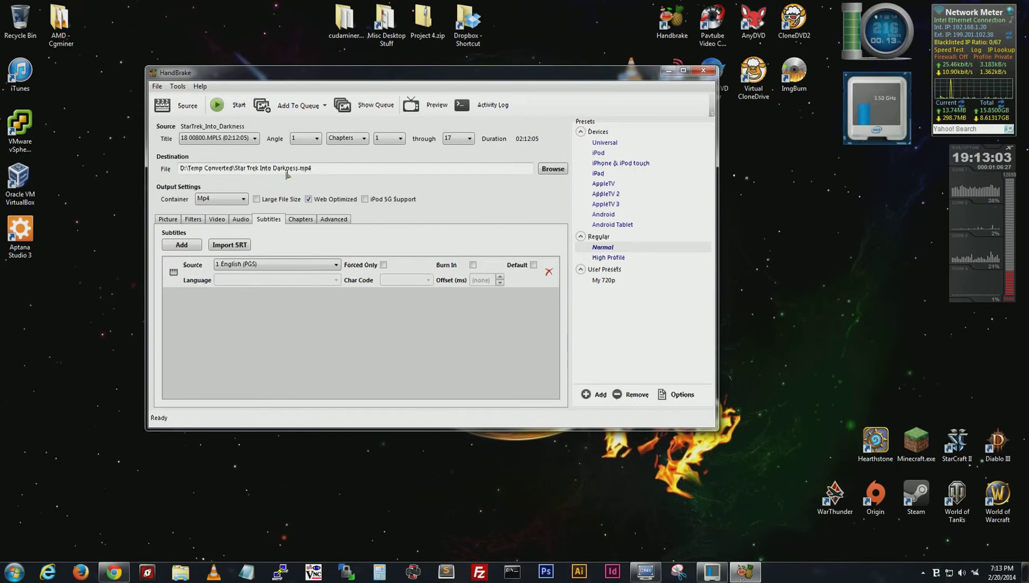
left_click(384, 265)
left_click(473, 265)
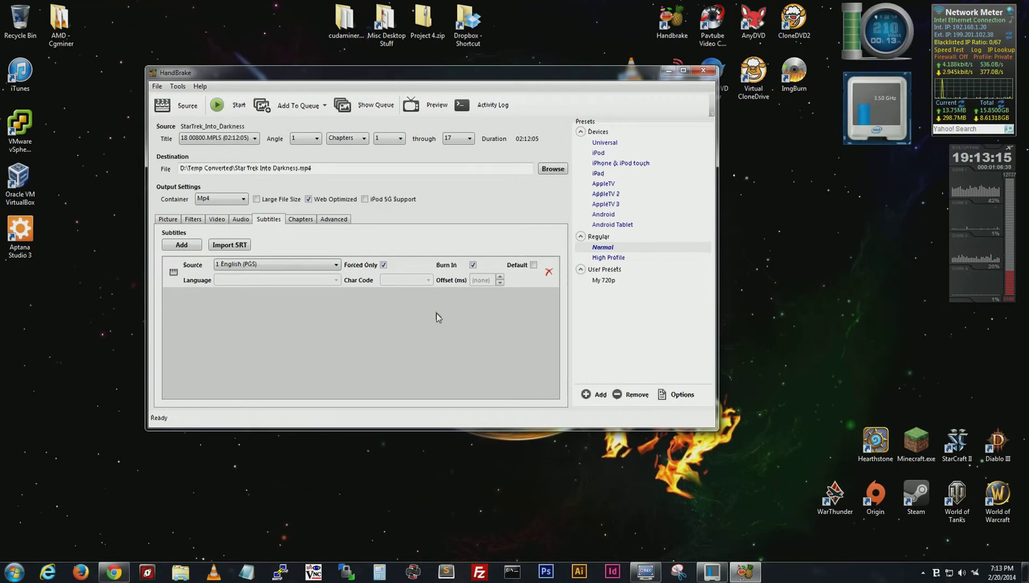
left_click(300, 220)
left_click(334, 220)
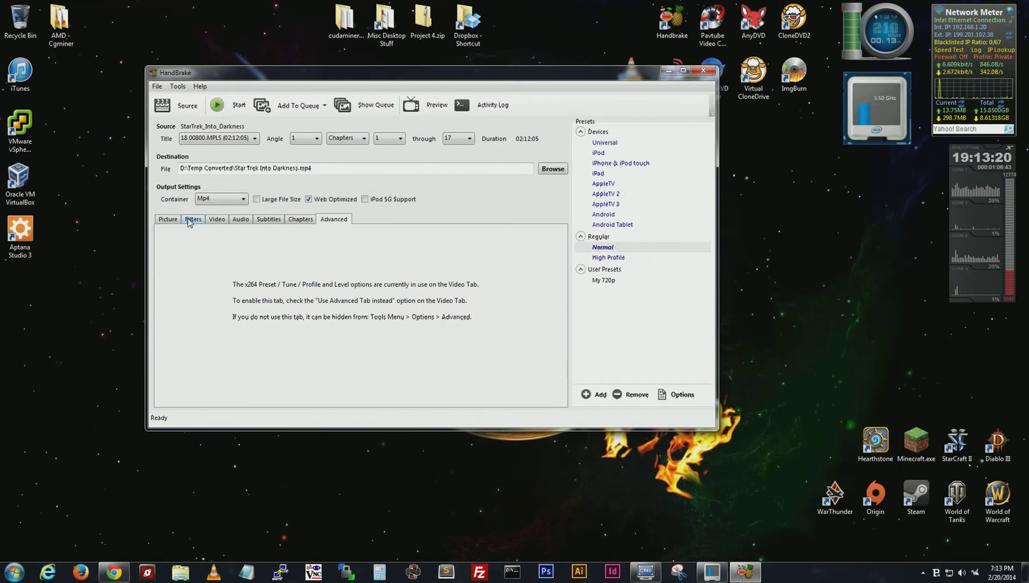
Step: Switch back to the Picture tab showing 1280 width and 140/2 automatic cropping
left_click(167, 220)
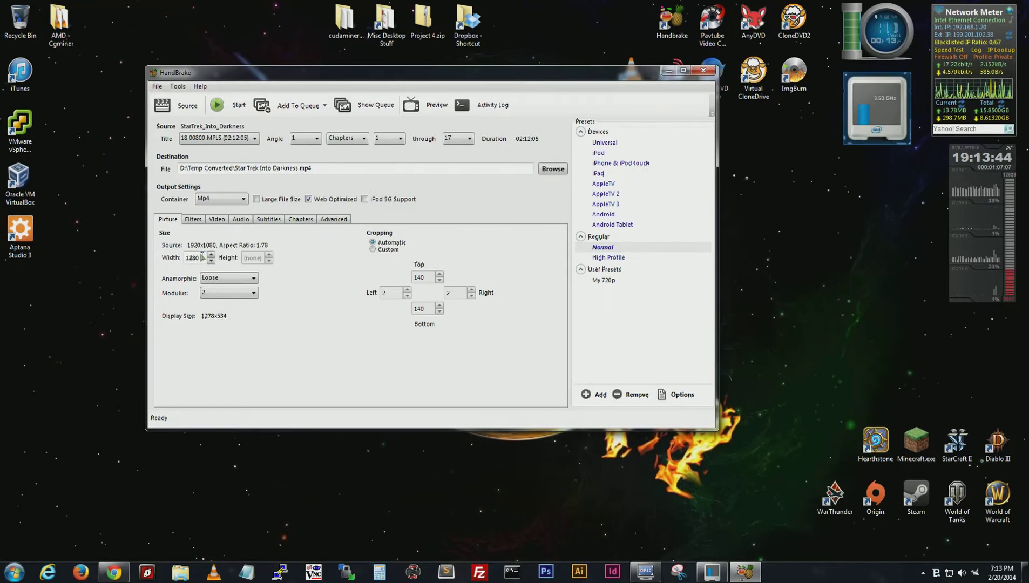
Step: On the Filters tab, change Denoise to Medium and leave the other filters off
left_click(195, 222)
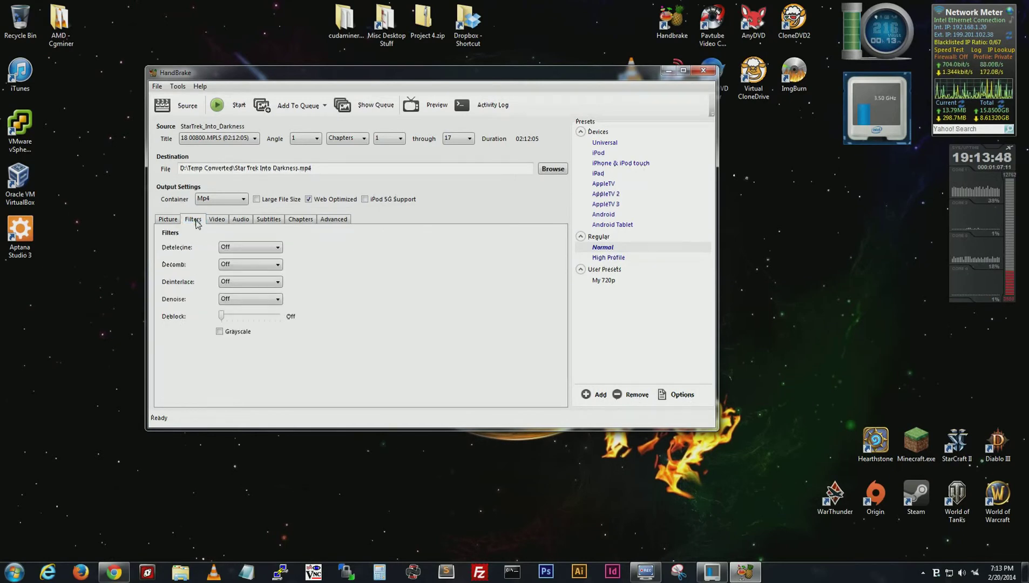
left_click(241, 300)
left_click(243, 327)
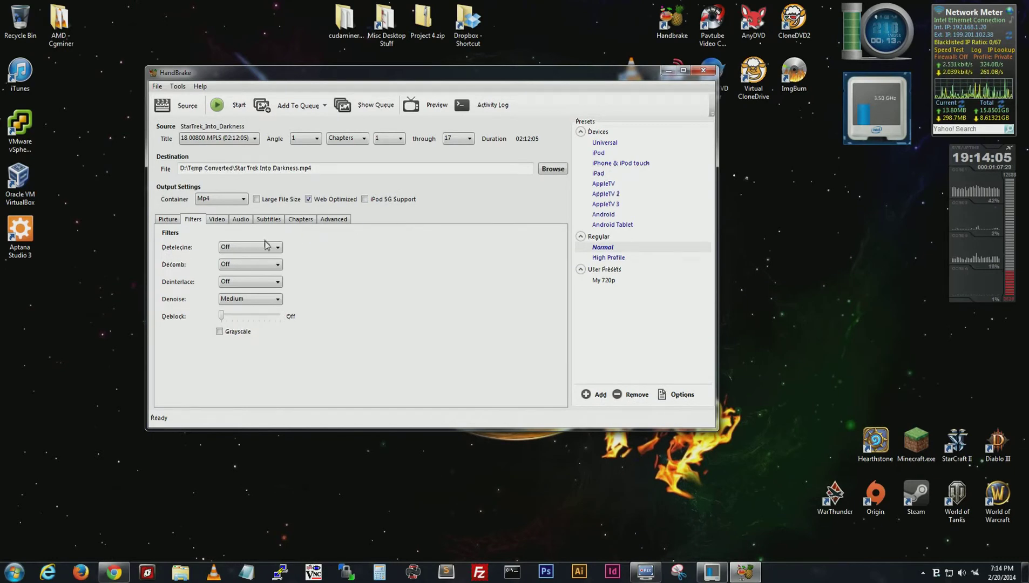
Step: On the Video tab, set Constant Quality to 26 RF and choose Constant Framerate
left_click(218, 220)
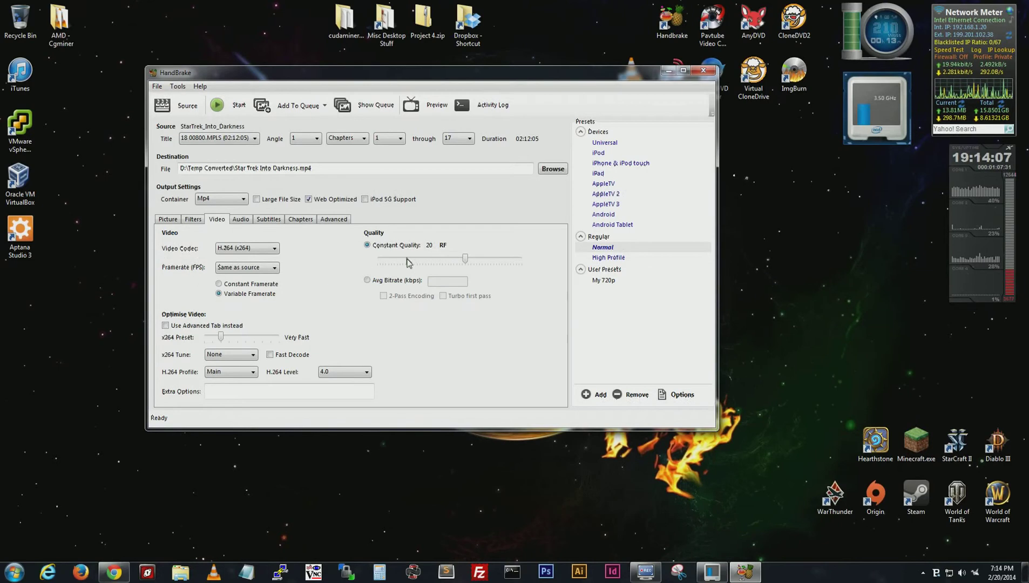
left_click_drag(466, 262, 449, 262)
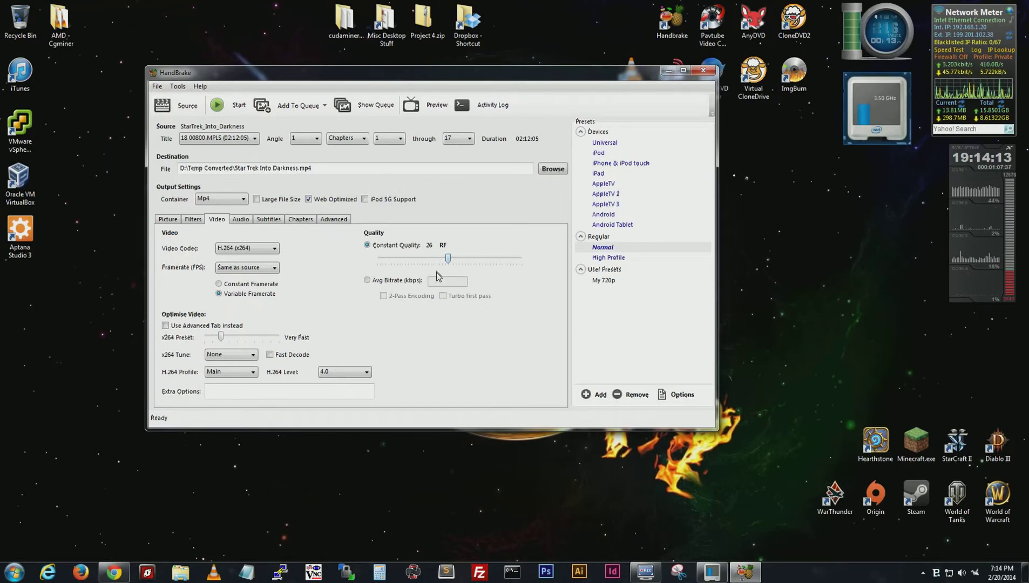
left_click(219, 284)
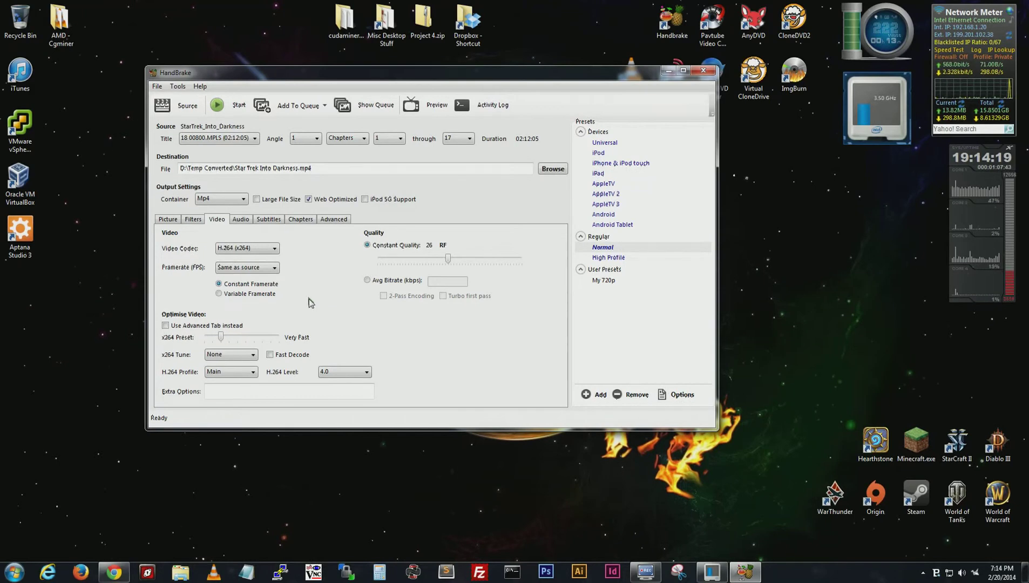
left_click(261, 268)
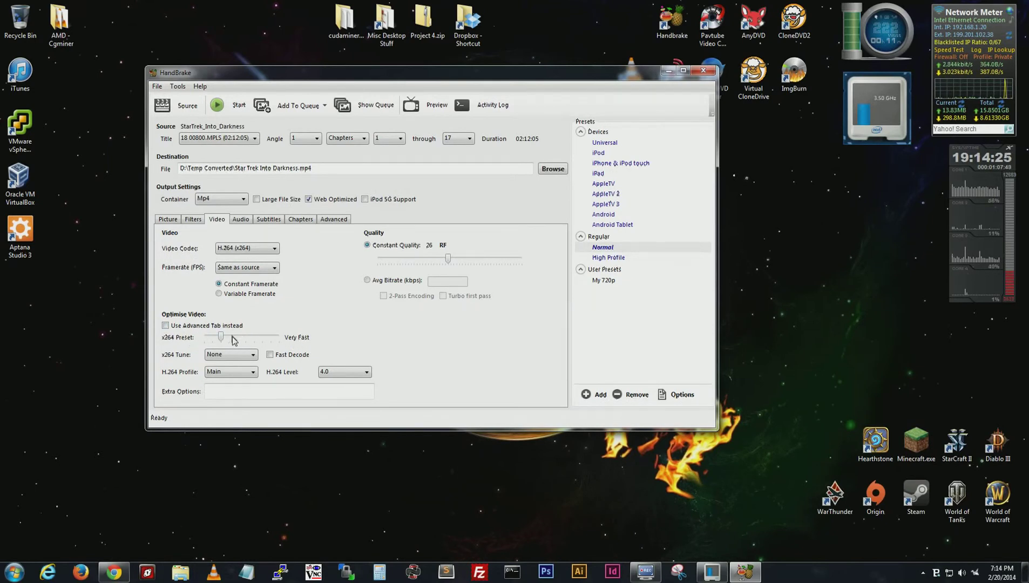
mouse_move(220, 339)
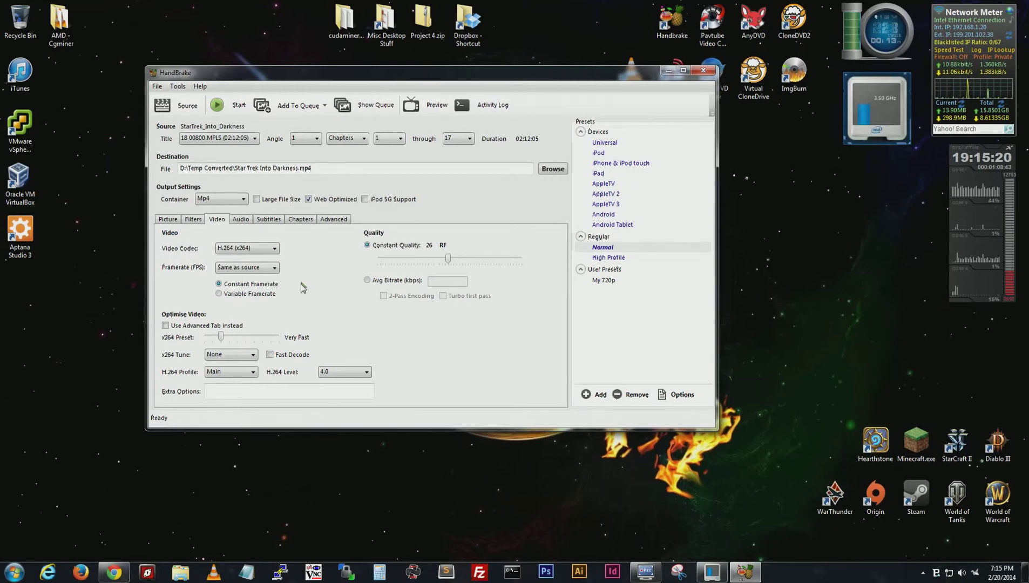
Step: Move the x264 preset slider to Placebo and enter threads=1 in Extra Options
left_click_drag(219, 335, 279, 339)
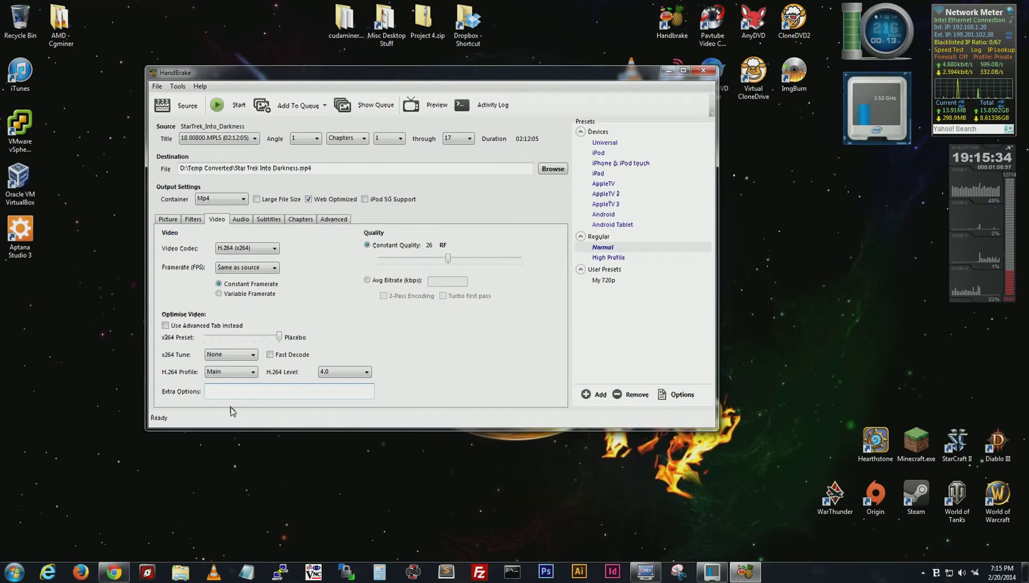
type("threads=")
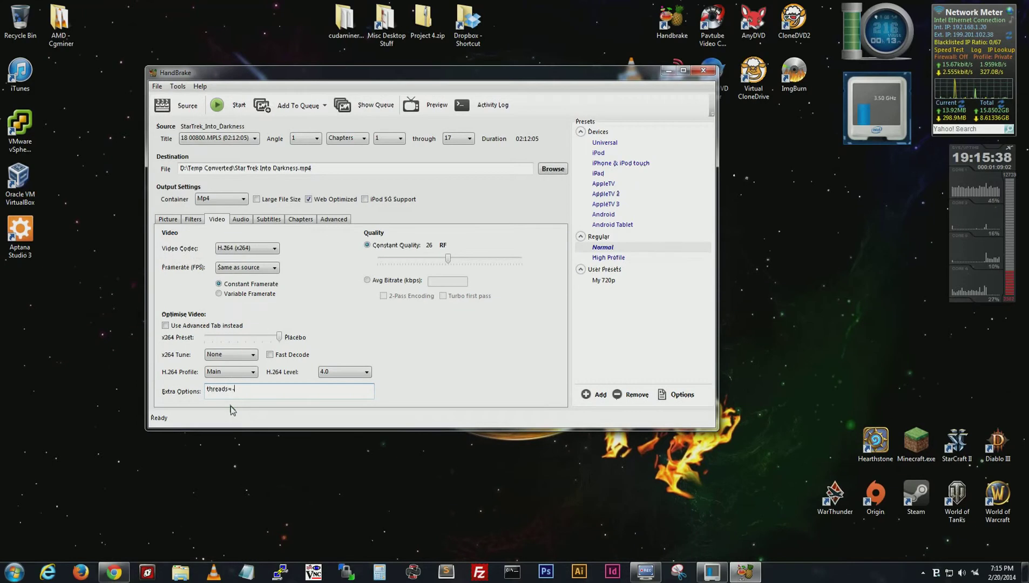
key("BackSpace")
type("ds=1")
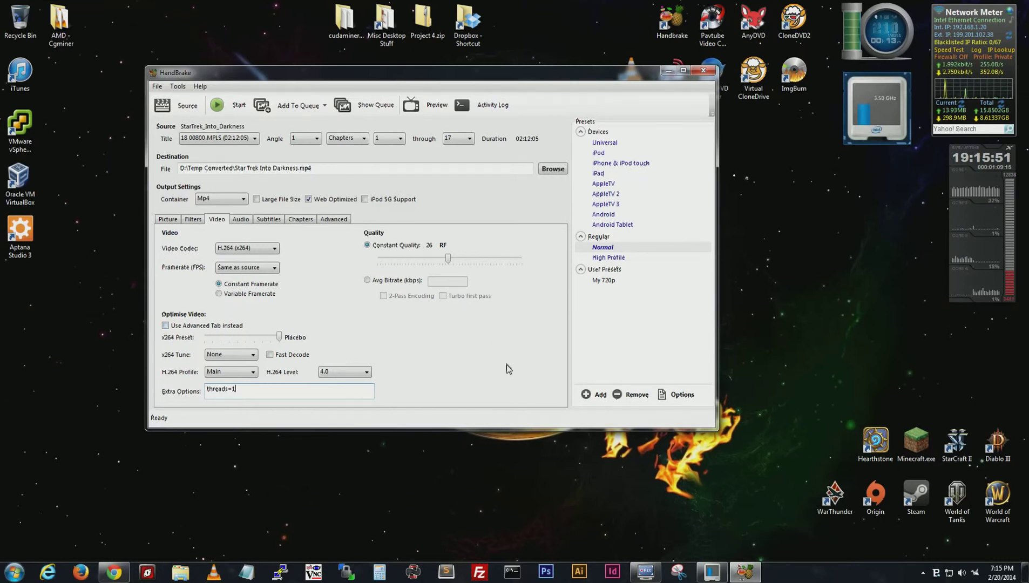
Step: Give the English AC3 5.1 track a 96 kbps AAC bitrate and a Stereo mixdown
left_click(240, 219)
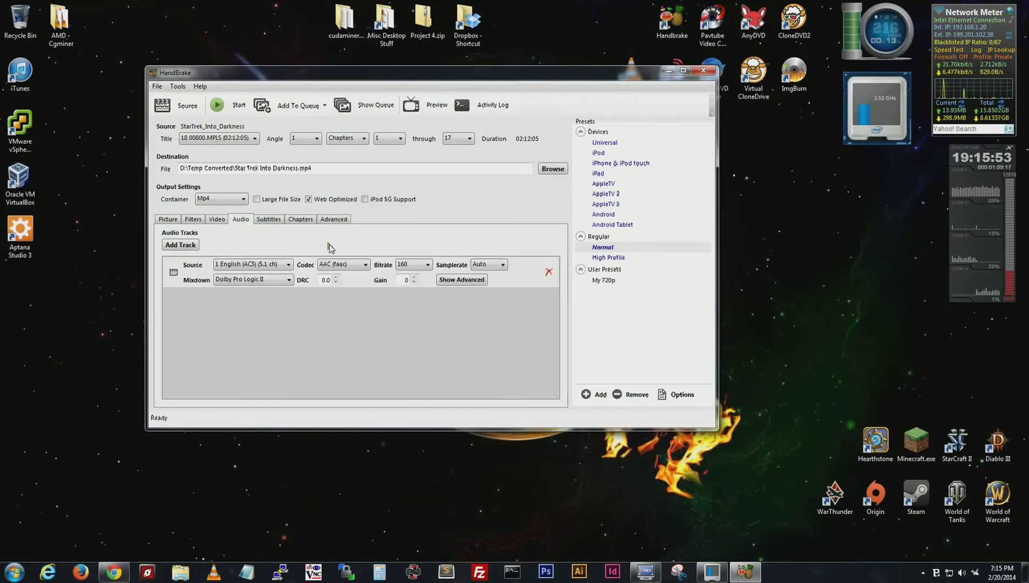
left_click(427, 265)
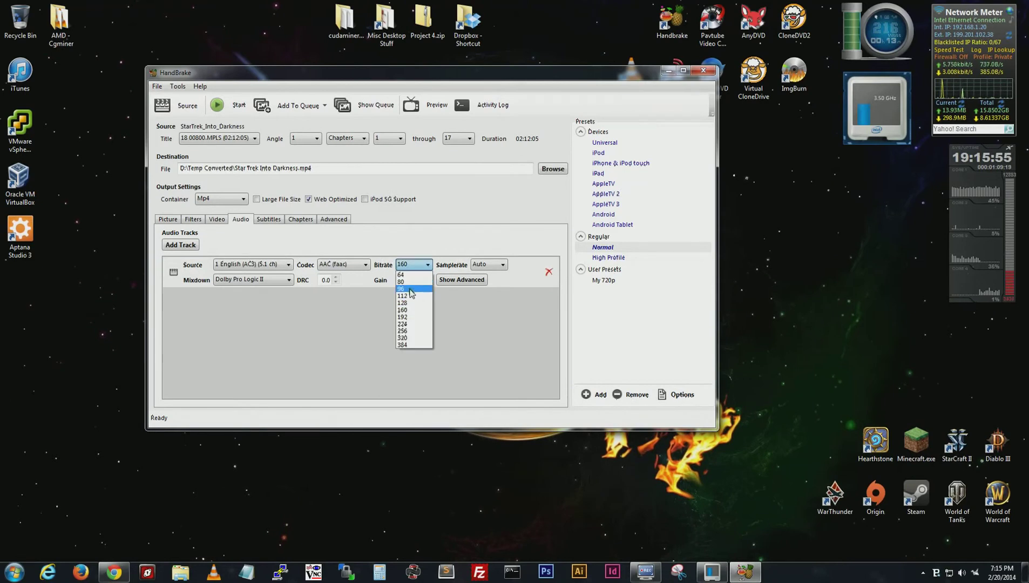
left_click(410, 293)
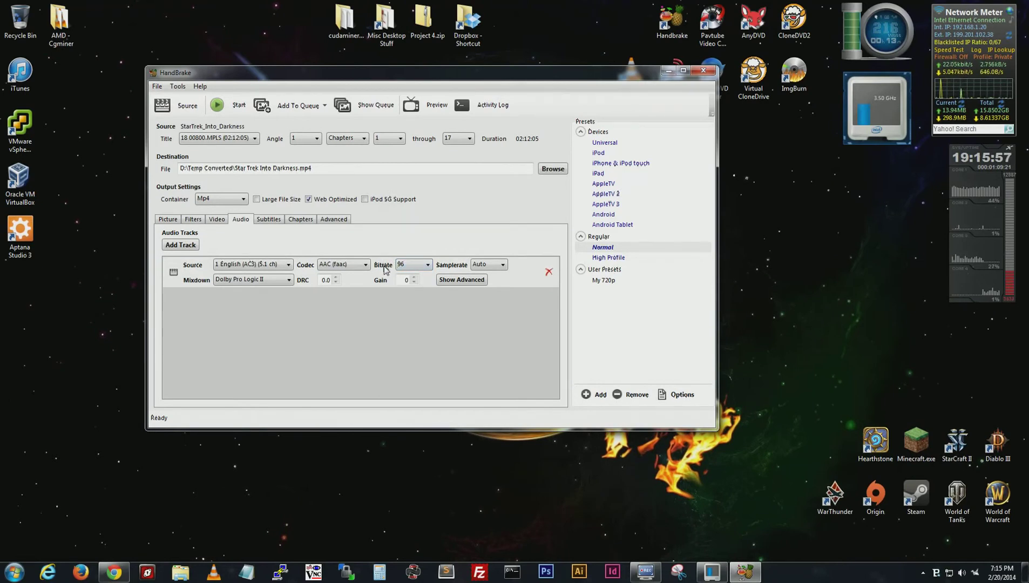
left_click(281, 282)
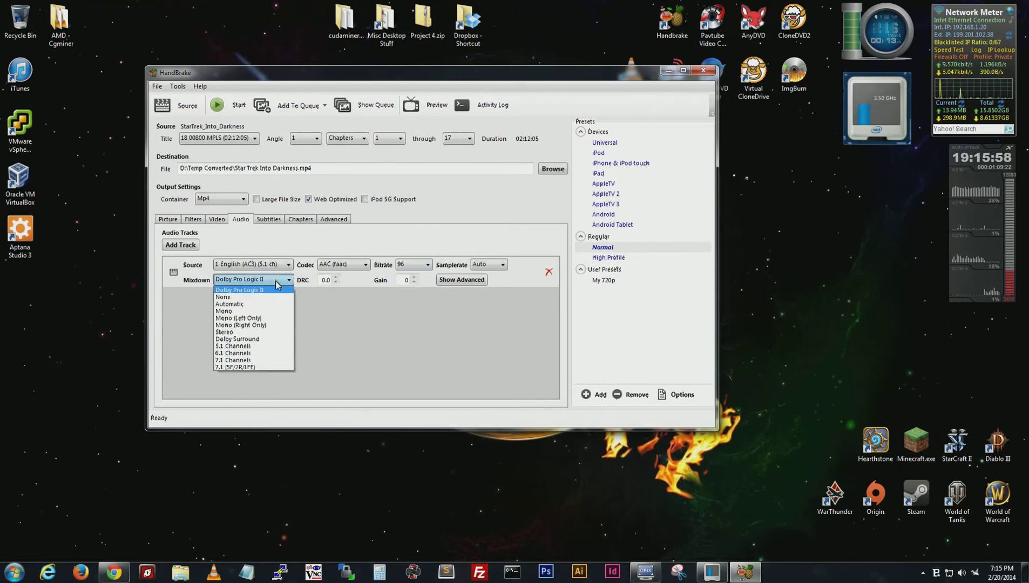
left_click(267, 334)
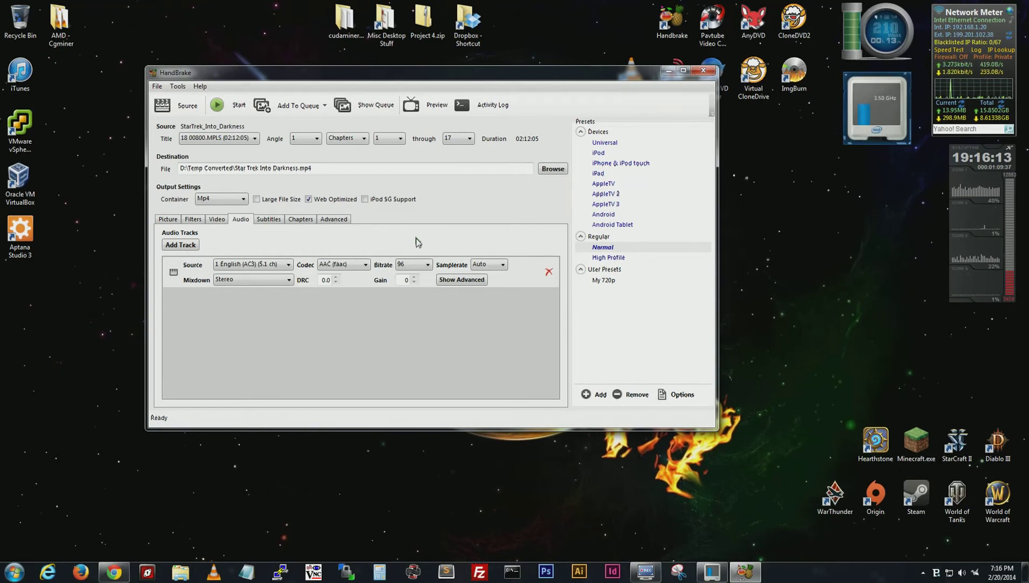
left_click(257, 283)
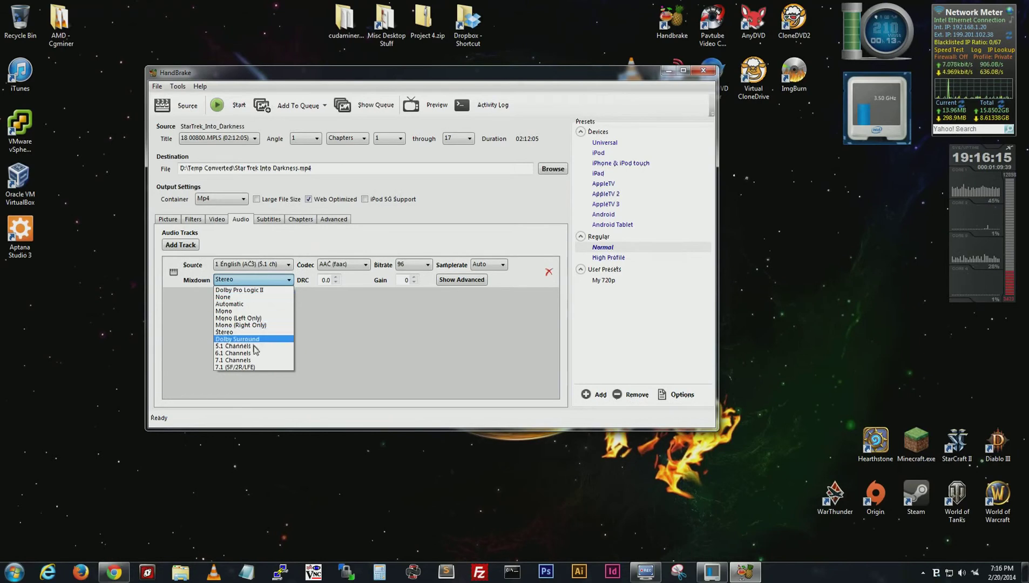
left_click(264, 331)
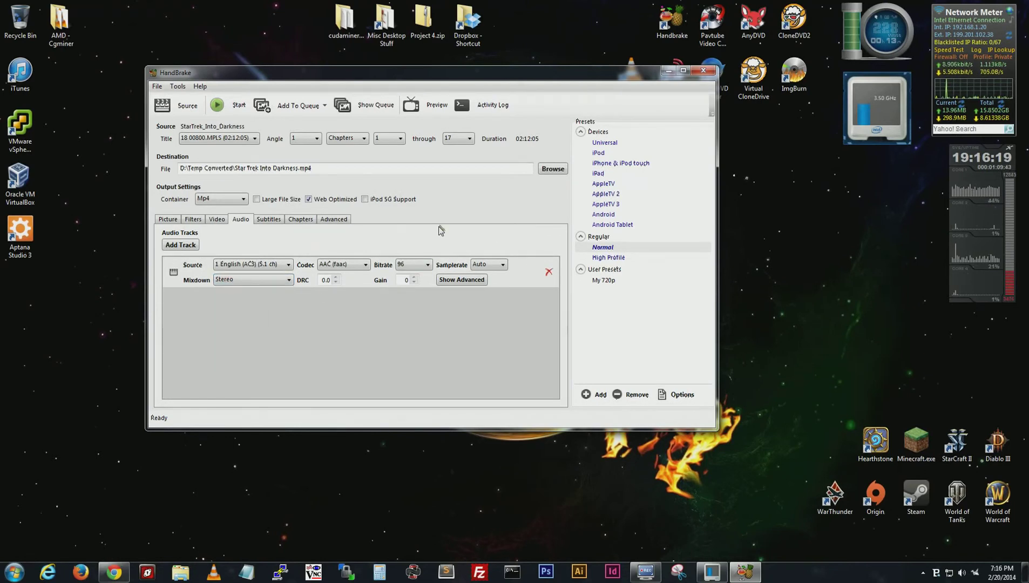
Step: Review the Subtitles, Chapters, Advanced, Audio, Video and Filters tabs, ending on Picture
left_click(271, 222)
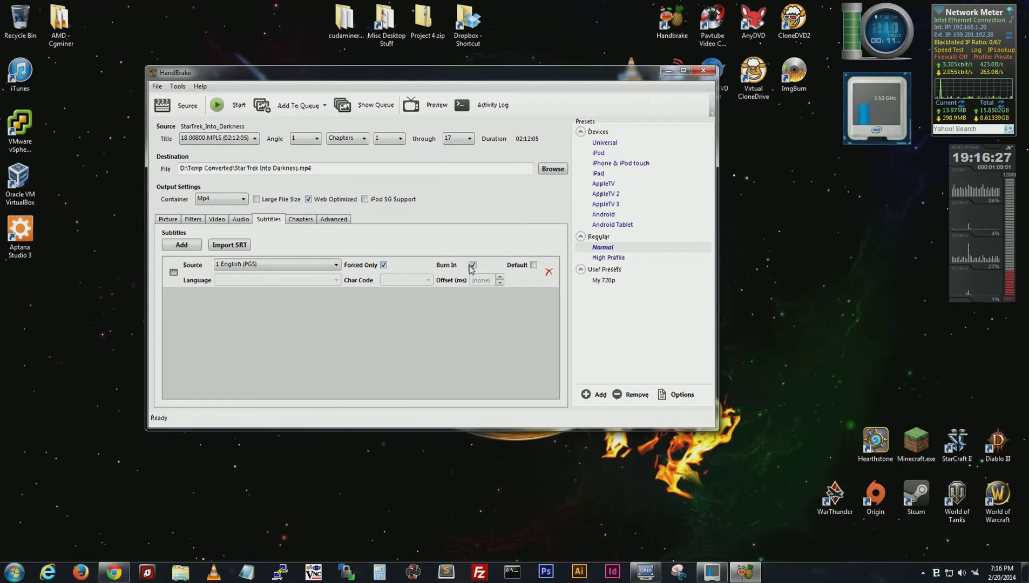
left_click(301, 219)
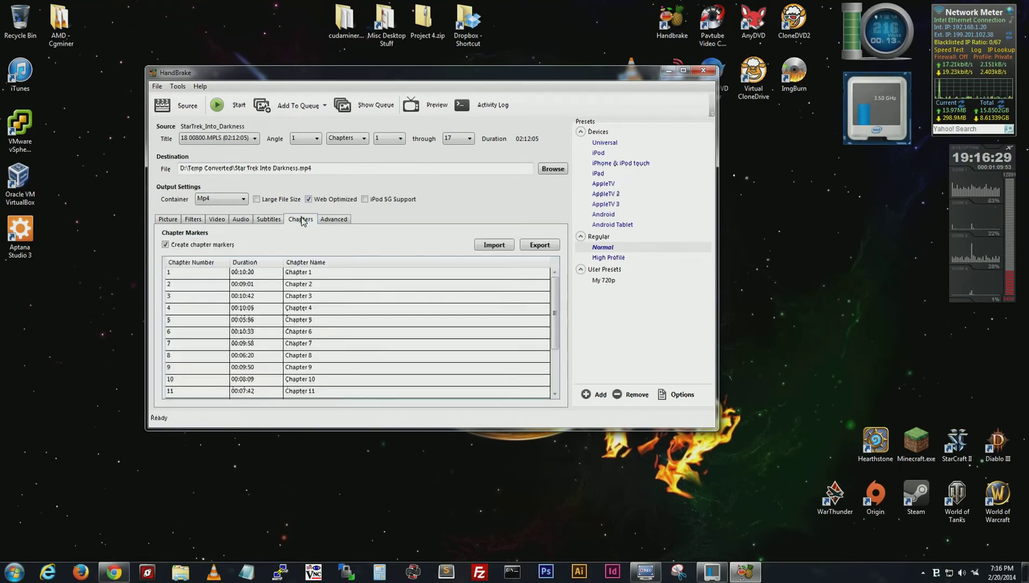
left_click(332, 219)
left_click(241, 220)
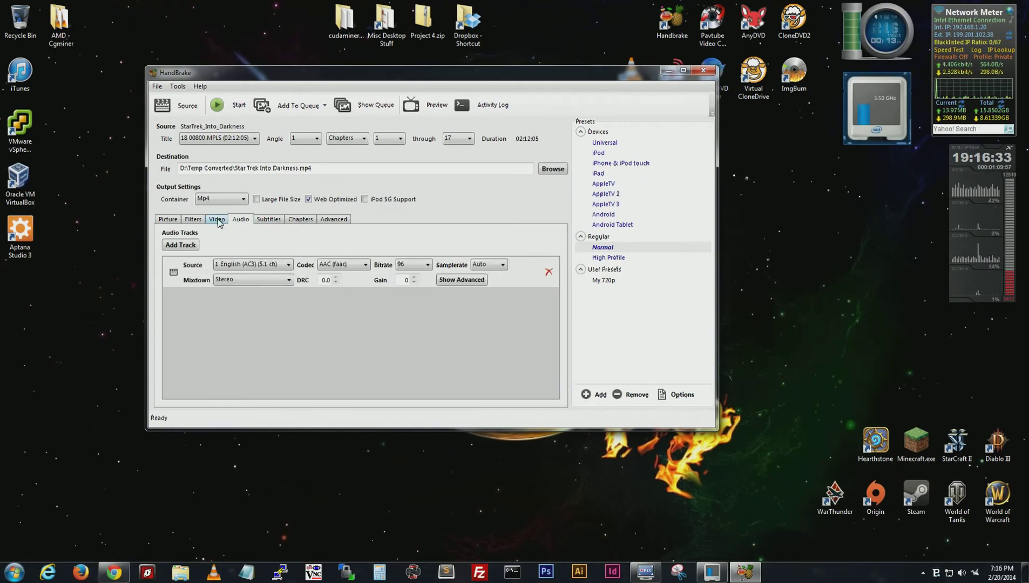
left_click(218, 220)
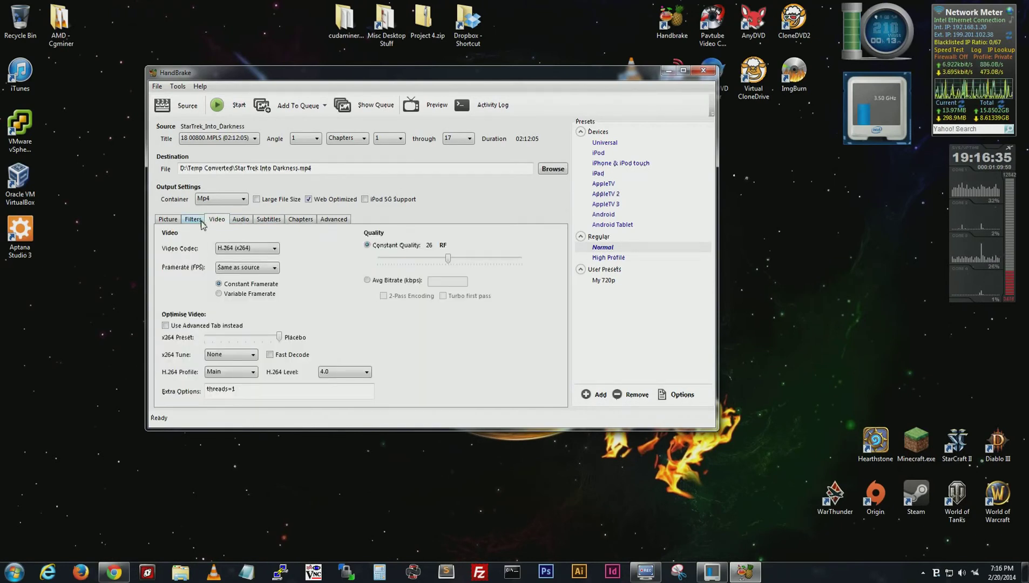
left_click(200, 225)
left_click(161, 223)
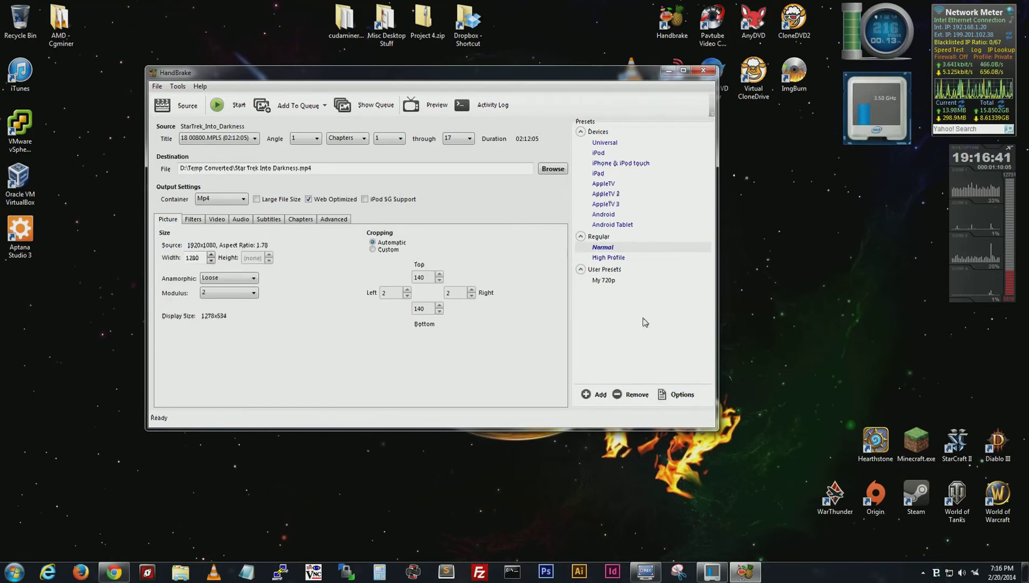
Step: Start a new preset from the Presets options and name it 'Youtube 720'
left_click(683, 397)
left_click(683, 395)
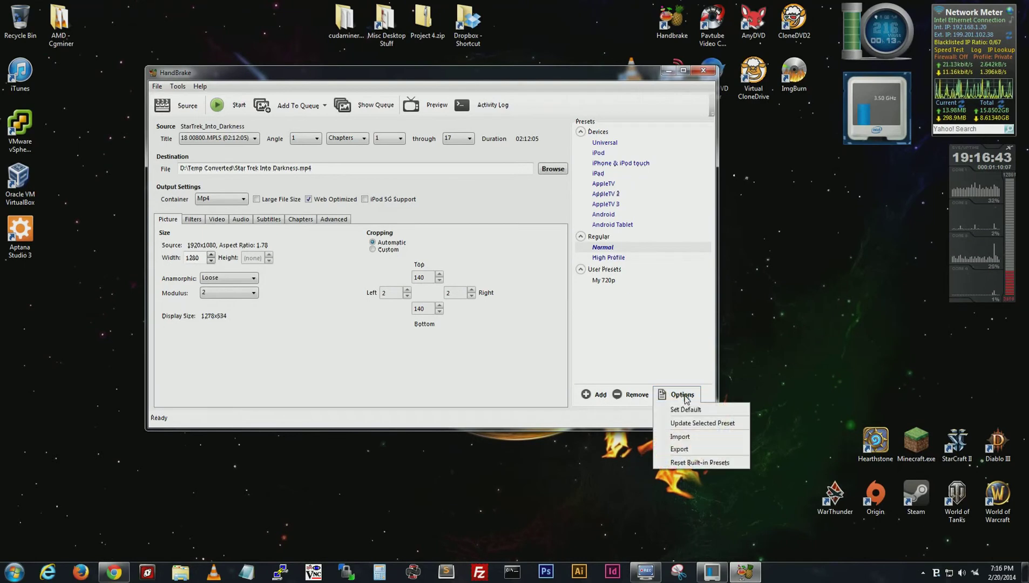
left_click(701, 426)
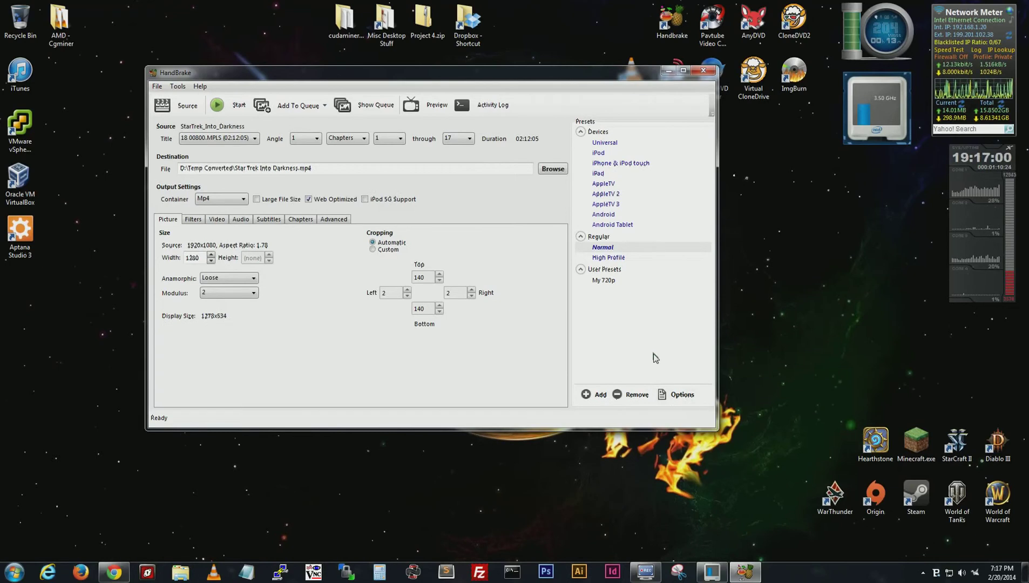
left_click(677, 393)
left_click(593, 398)
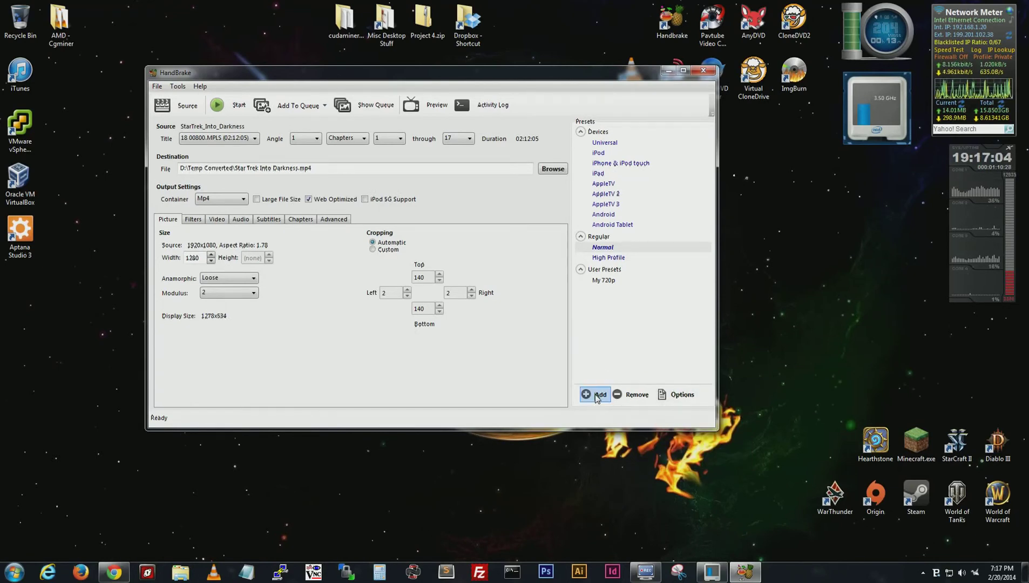
left_click(595, 398)
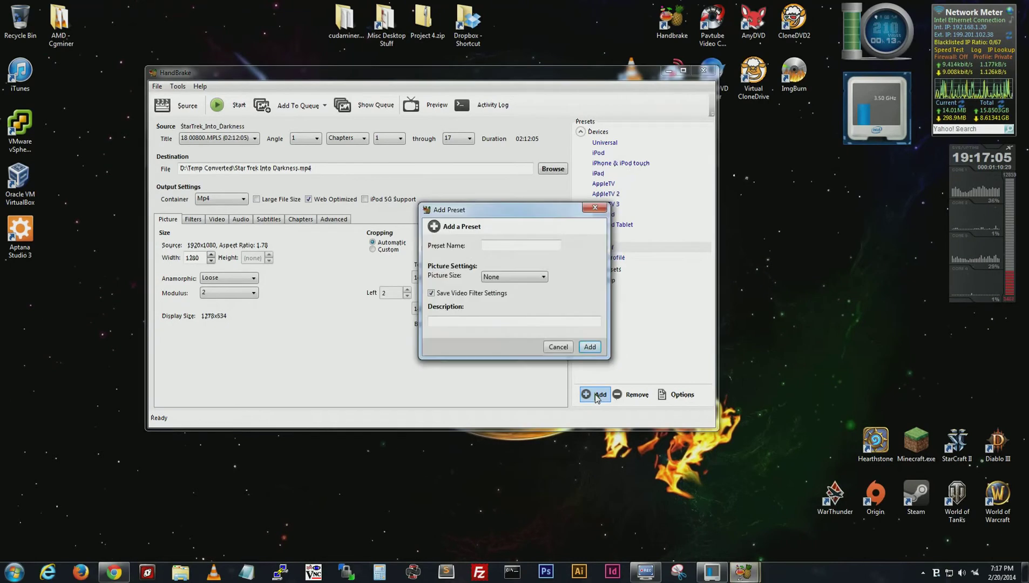
left_click(513, 246)
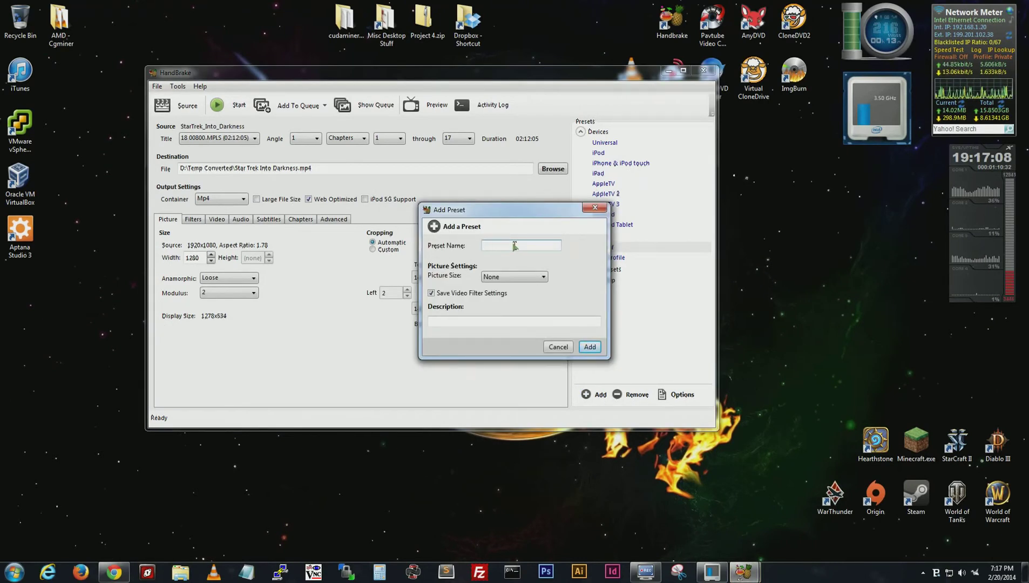
type("Youtube")
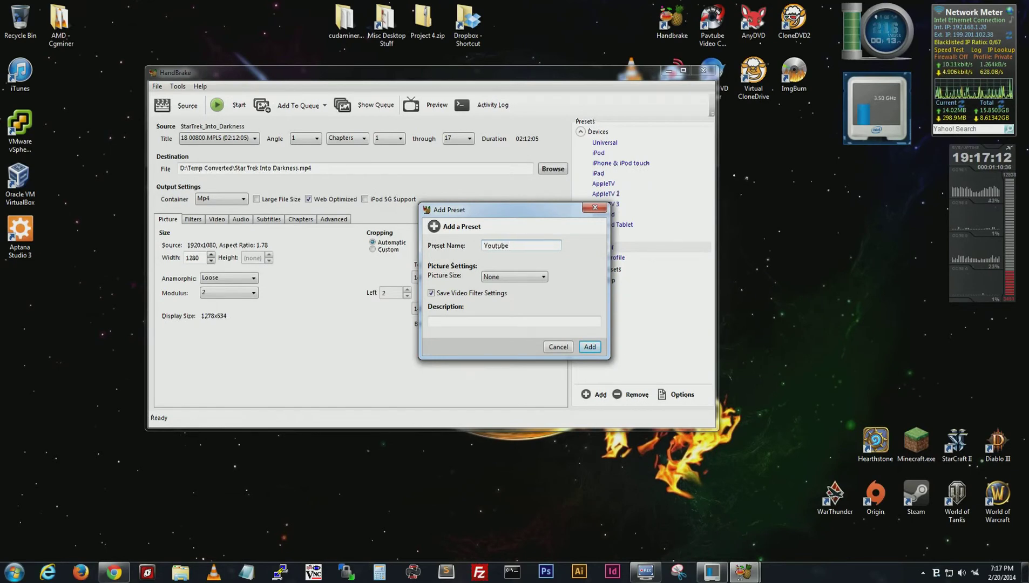
type(" 720")
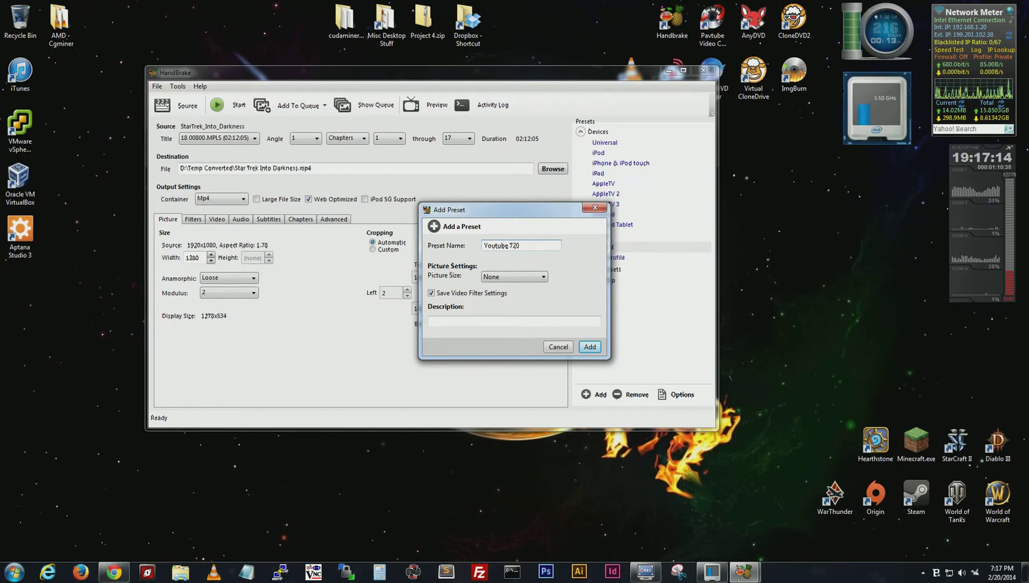
Step: Set the preset's Picture Size to Custom with width 1280 and add it
left_click(509, 278)
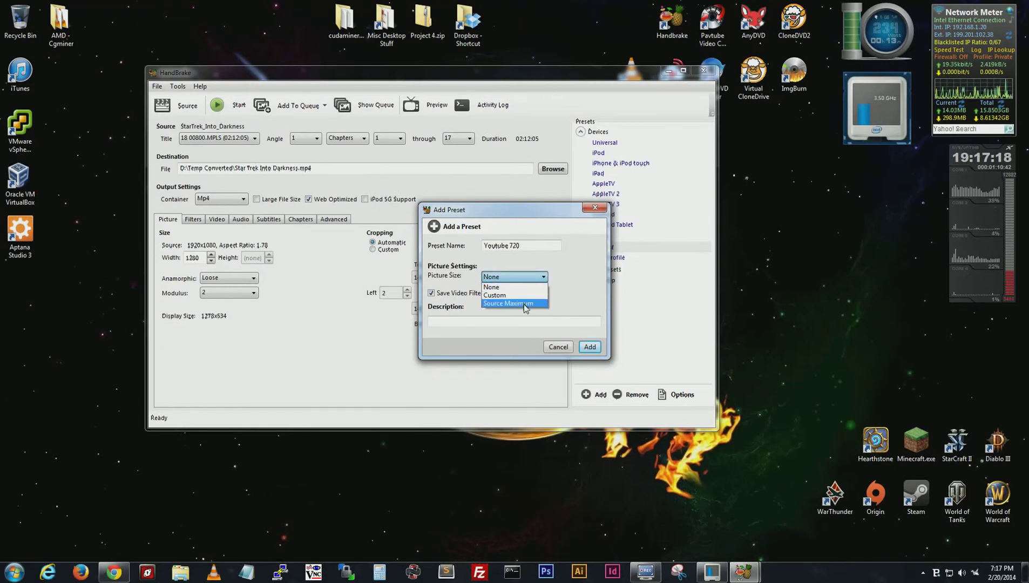
left_click(512, 295)
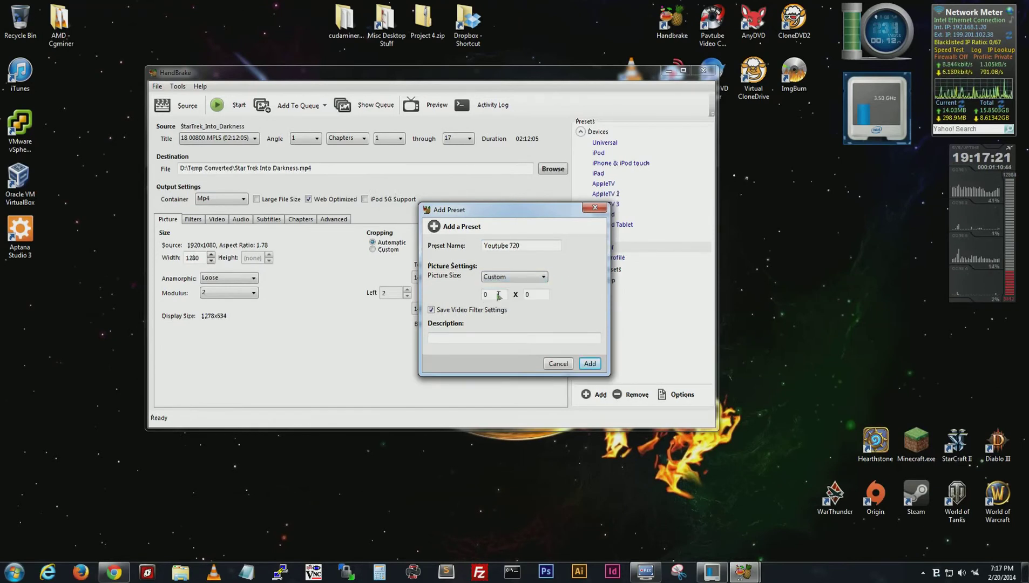
type("128")
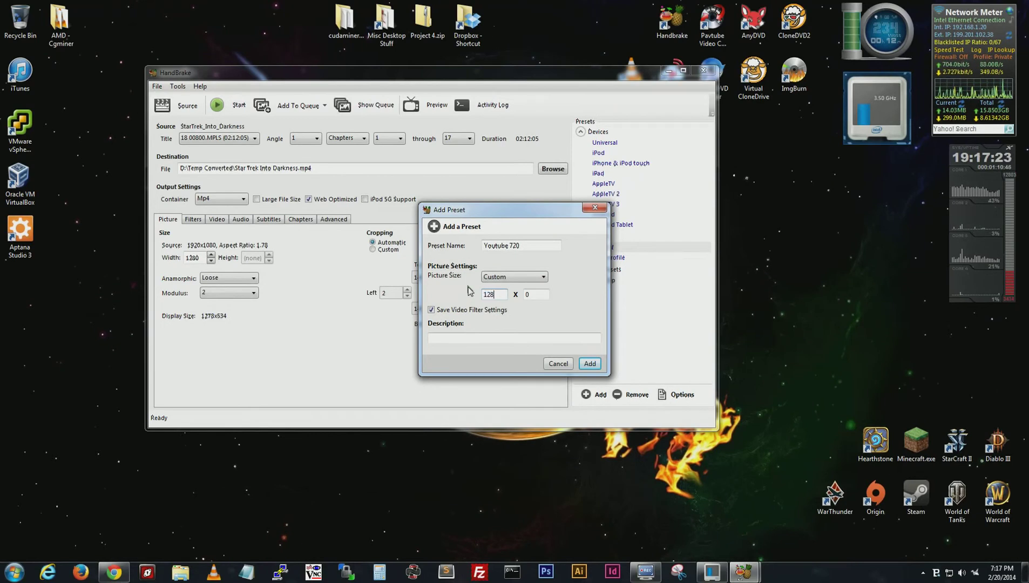
type("0")
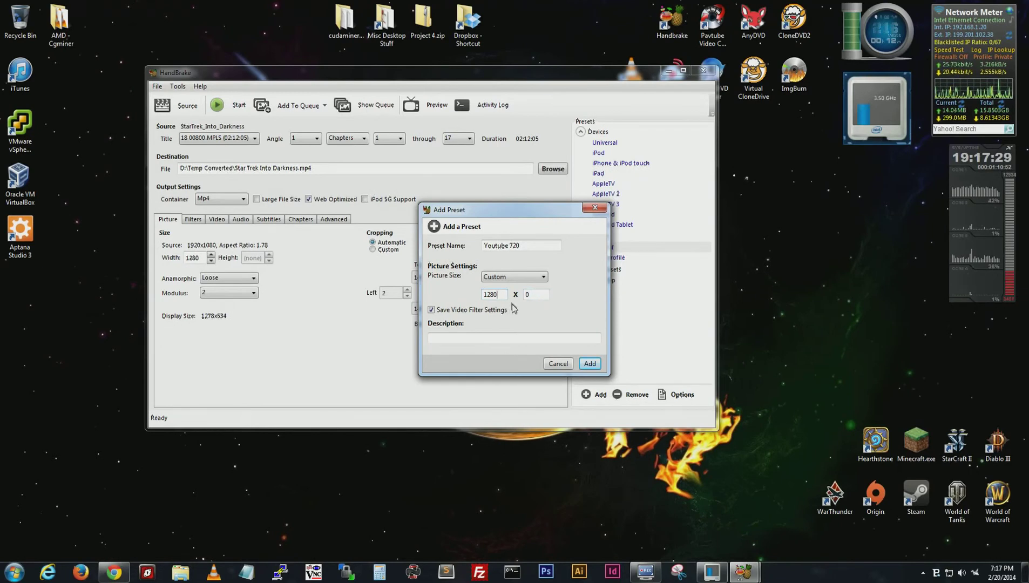
left_click_drag(529, 214, 624, 210)
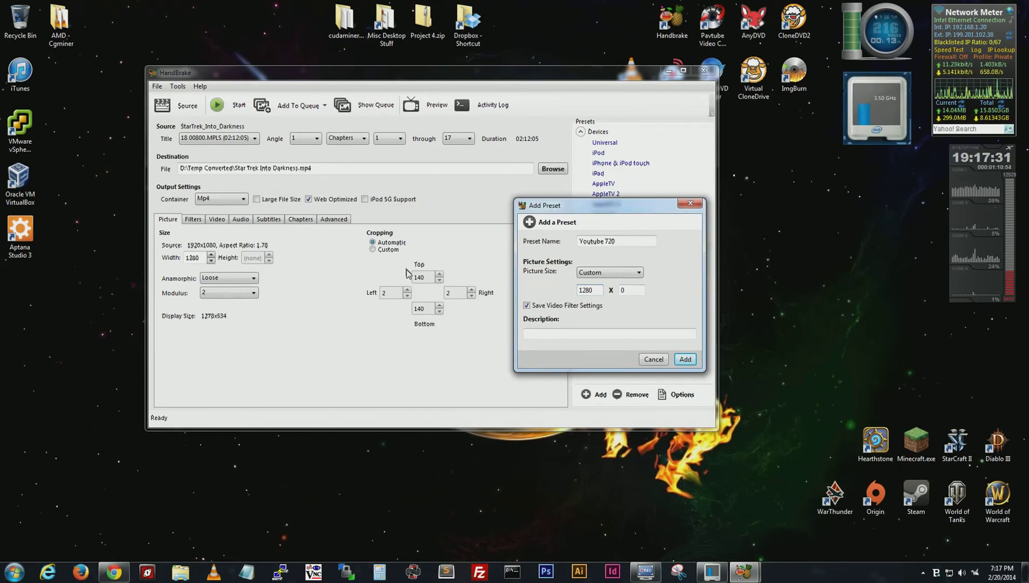
left_click_drag(623, 204, 532, 187)
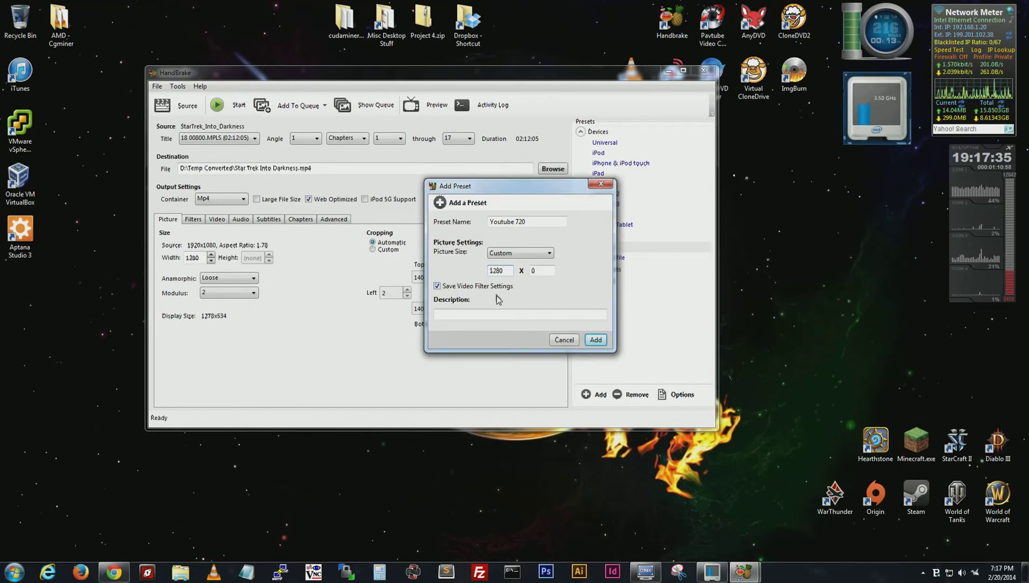
left_click(596, 339)
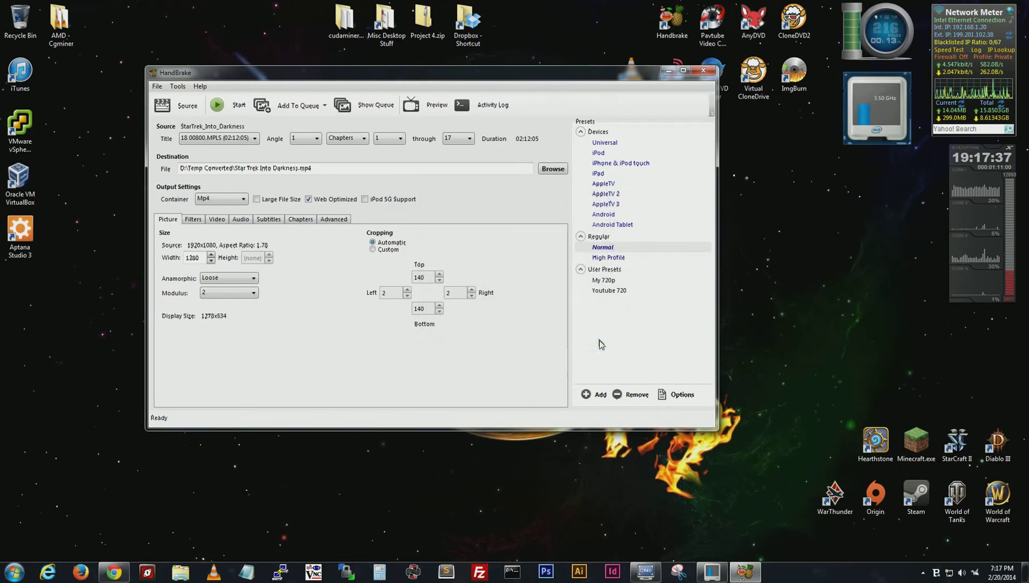
Step: Apply the Youtube 720 preset and check its Filters, Video, Audio and Subtitles settings
left_click(614, 291)
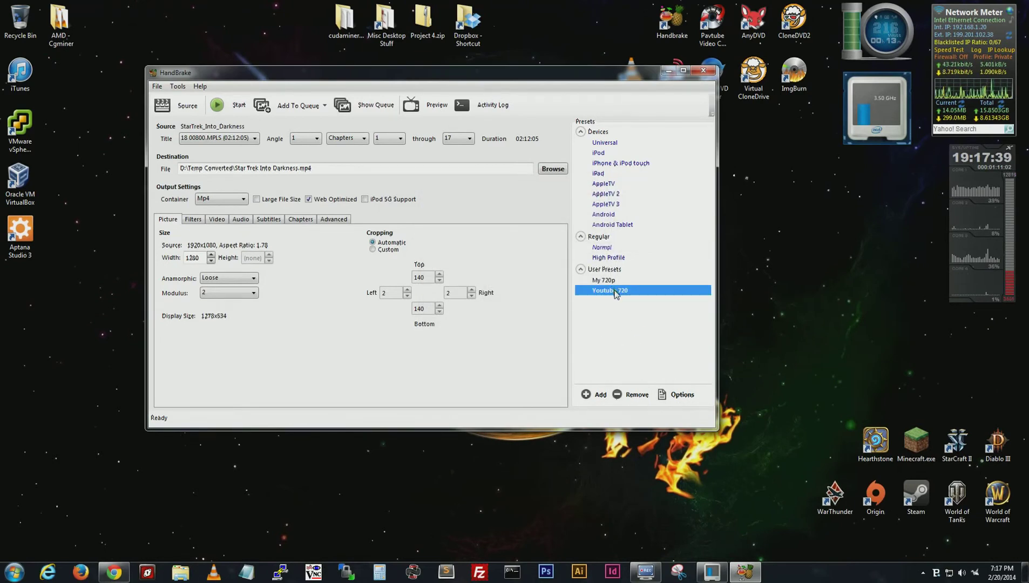
left_click(192, 220)
left_click(217, 220)
left_click(241, 220)
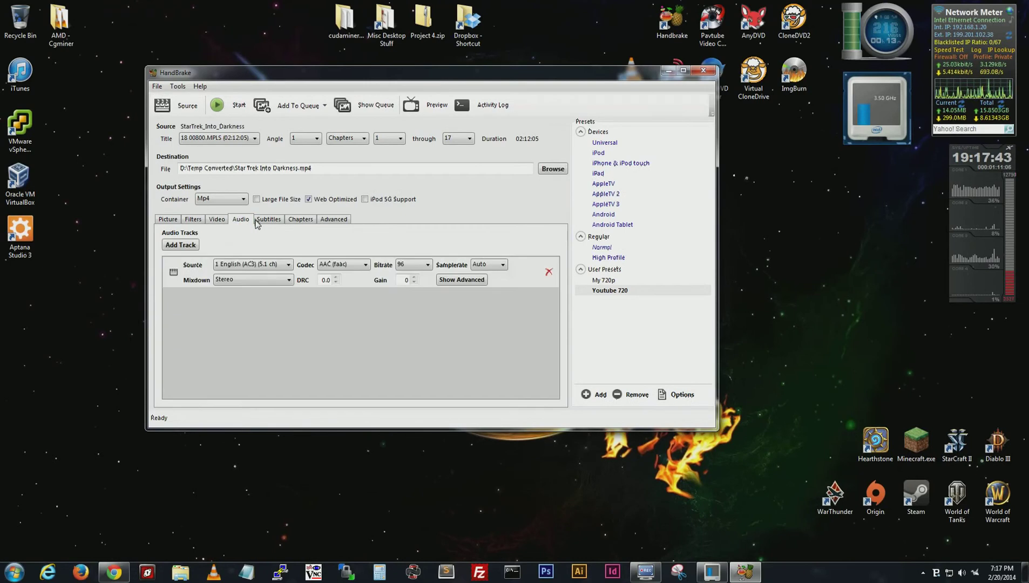
left_click(268, 220)
Step: Review the Chapters, Advanced and Picture tabs, then queue Star Trek Into Darkness
left_click(300, 219)
left_click(334, 219)
left_click(275, 219)
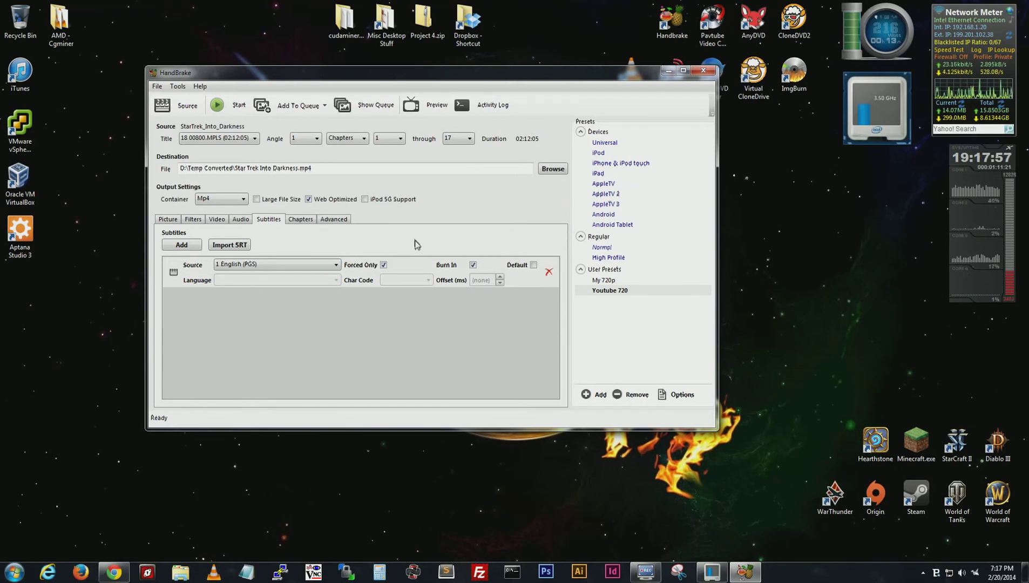
left_click(162, 217)
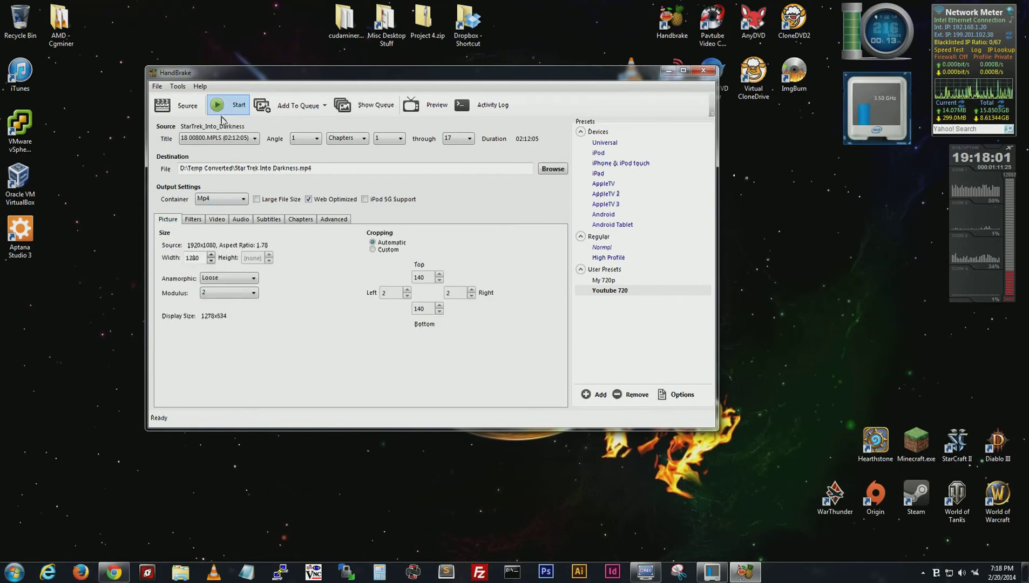
left_click(298, 104)
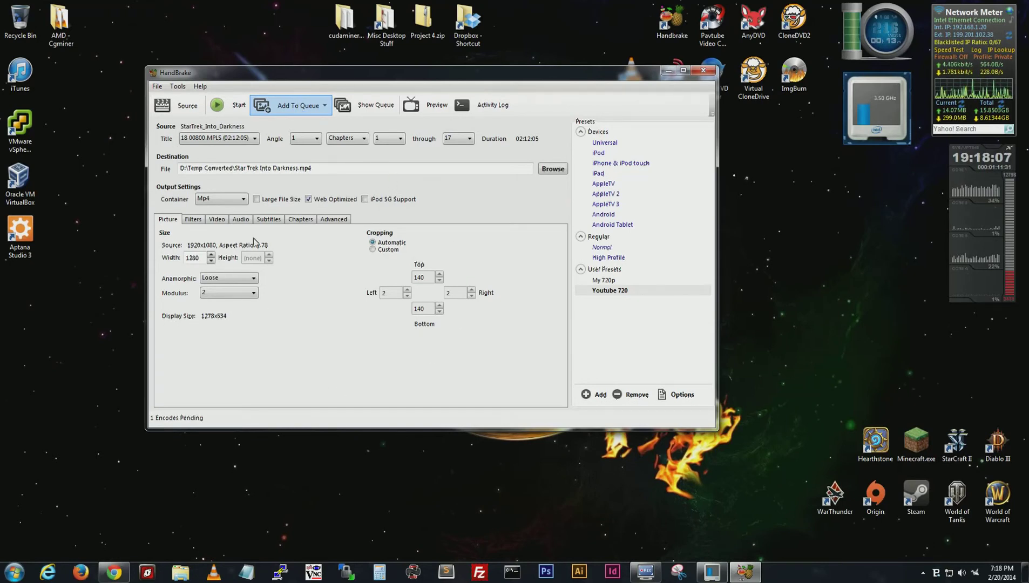
Step: Load the Life of Pi disc and review its Filters, Video, Audio and Subtitles settings
left_click(179, 104)
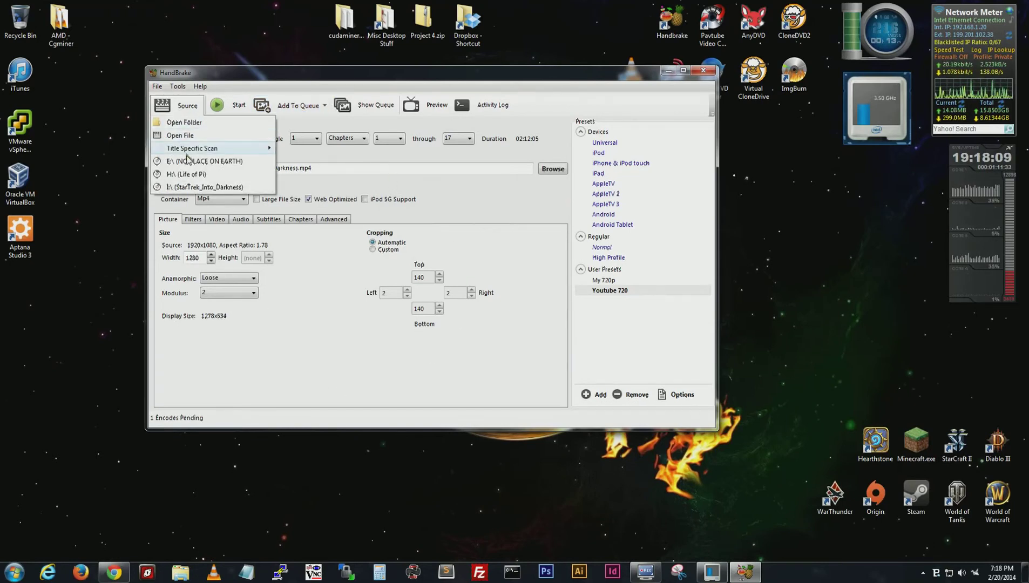
left_click(188, 174)
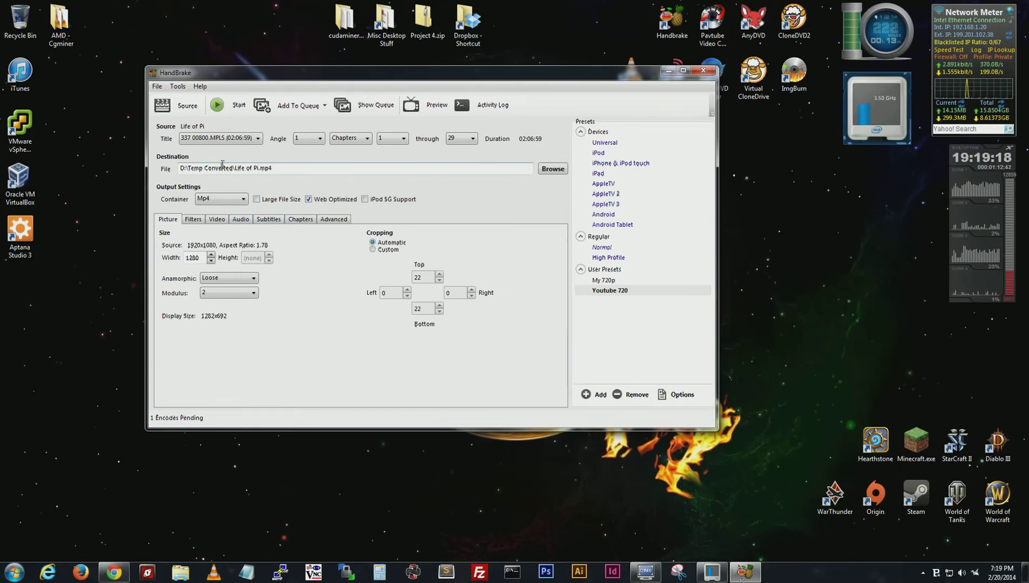
left_click(190, 219)
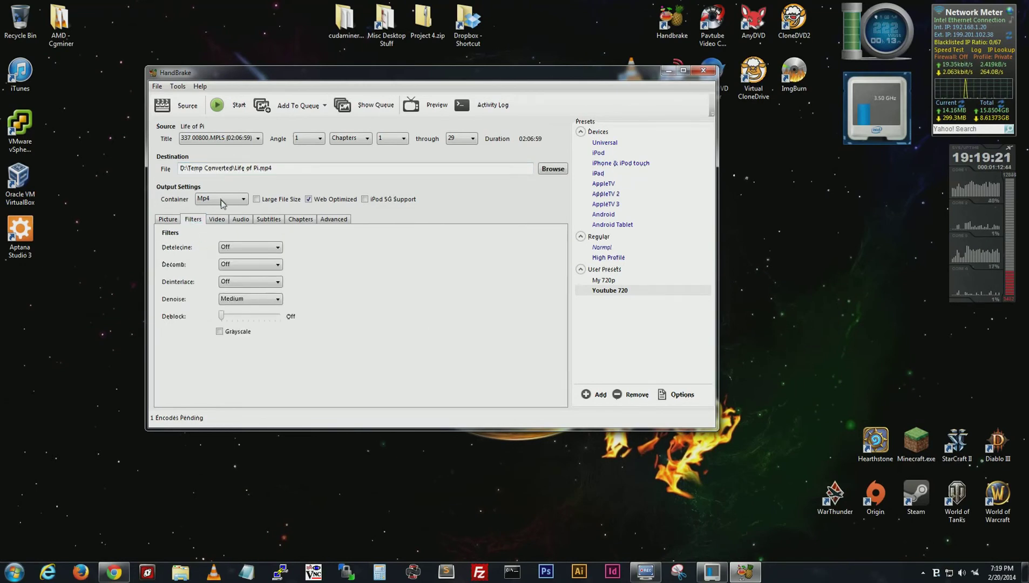
left_click(214, 220)
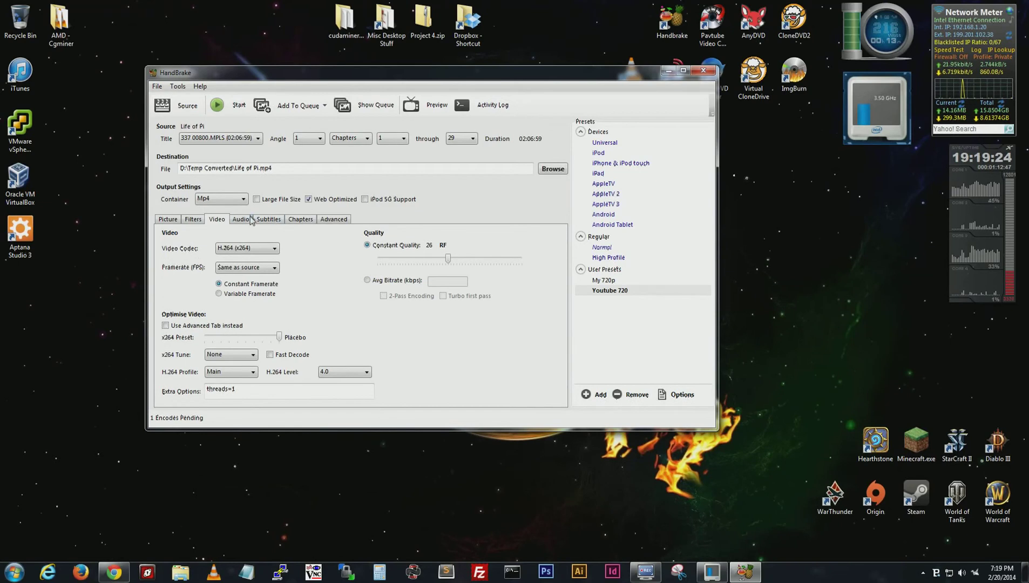
left_click(238, 219)
left_click(266, 220)
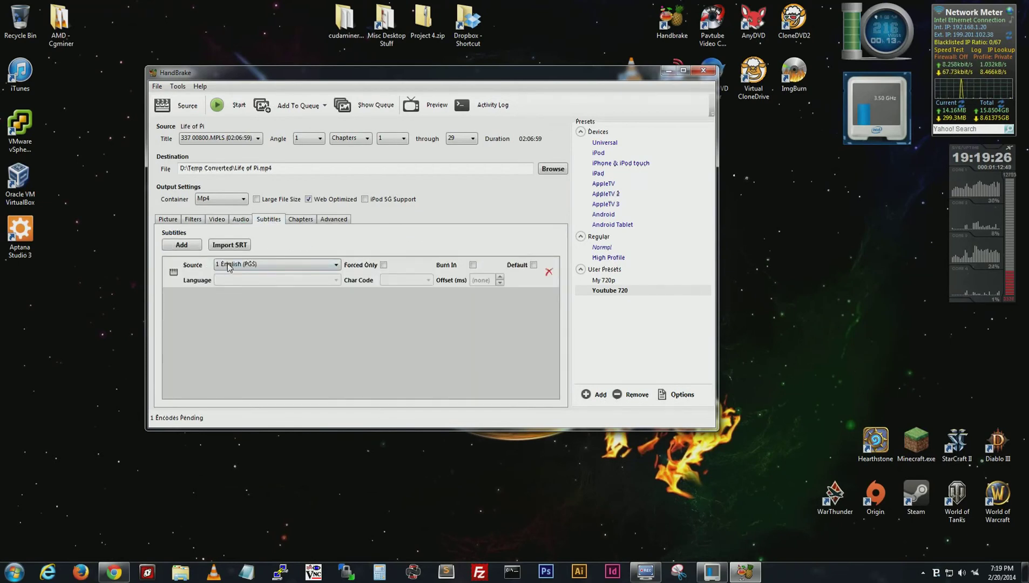
Step: Set English (PGS) subtitles to Forced Only and Burn In, then queue Life of Pi and show the queue
left_click(383, 264)
left_click(473, 265)
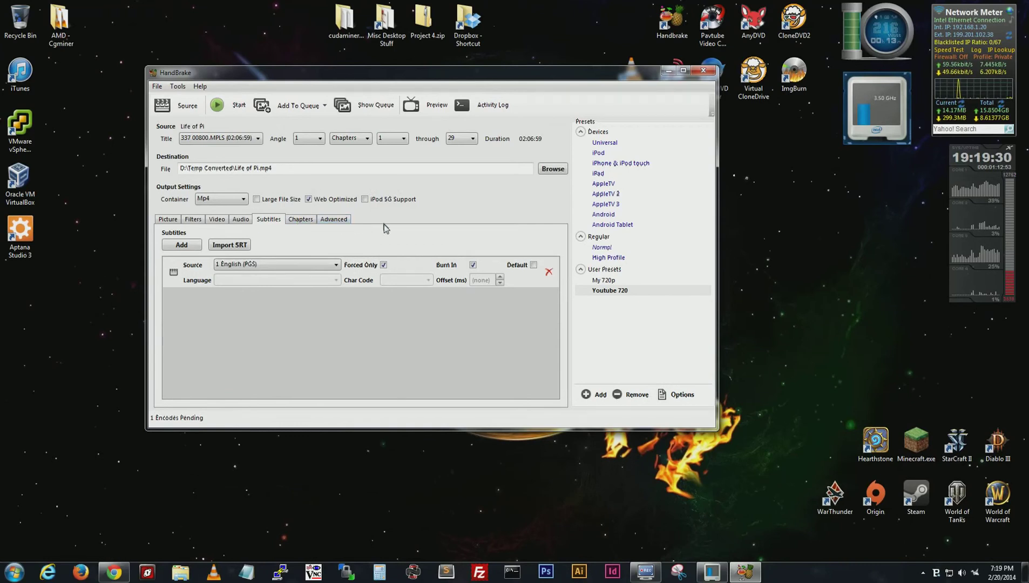
left_click(292, 219)
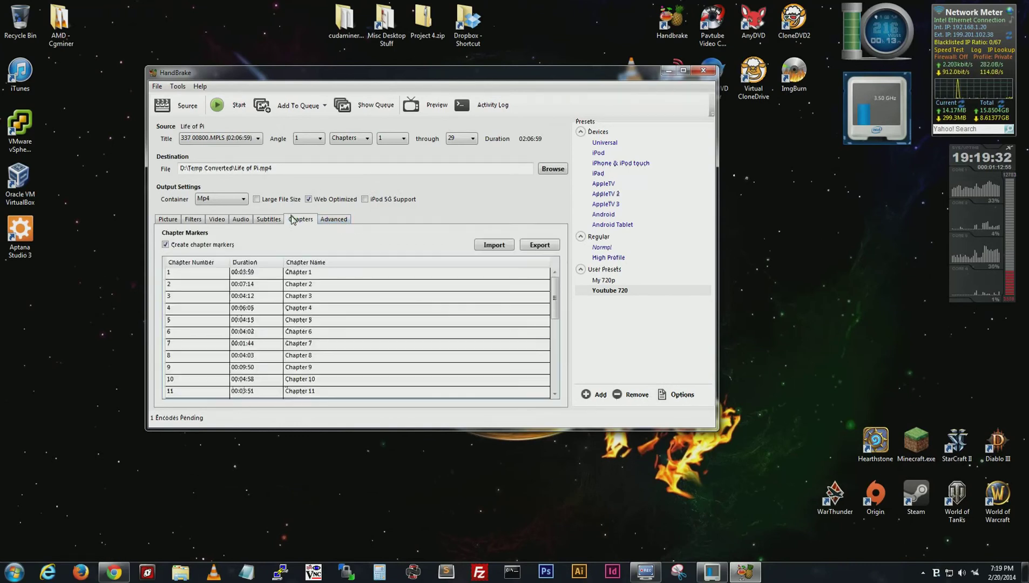
left_click(322, 219)
left_click(215, 219)
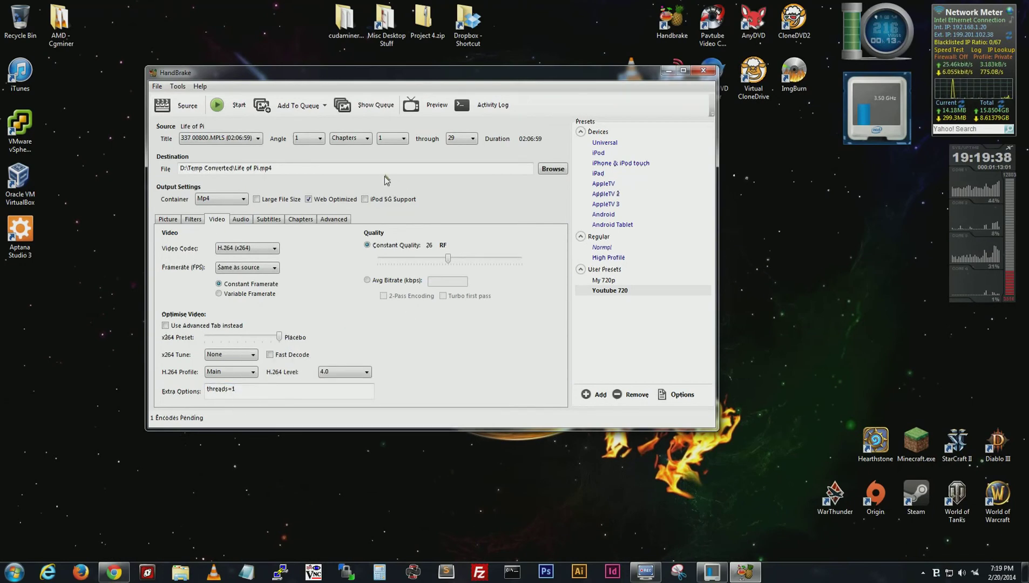
left_click(286, 105)
left_click(372, 105)
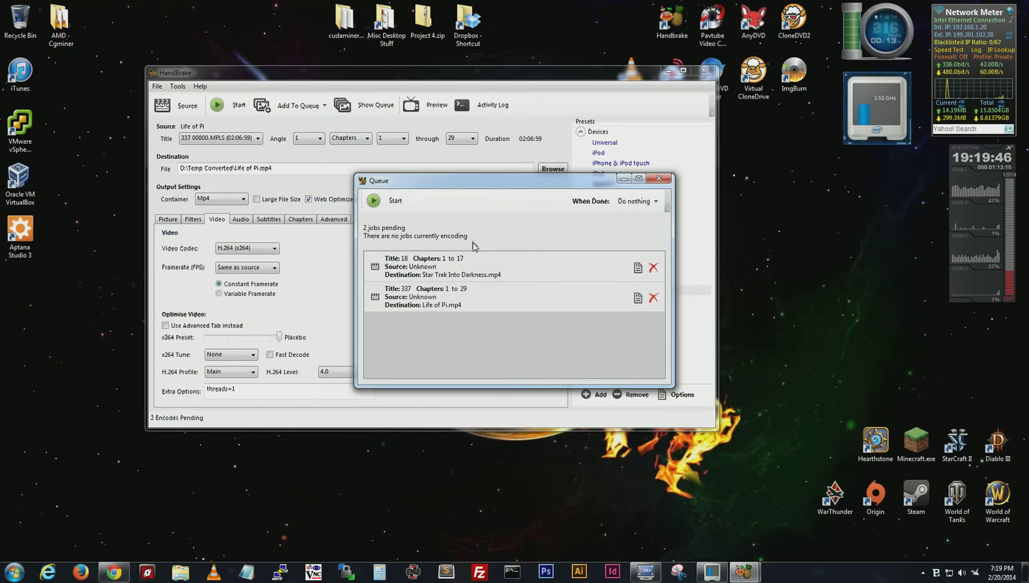
Step: Start then pause the queue, and delete both the Star Trek and Life of Pi jobs
left_click_drag(464, 183, 388, 155)
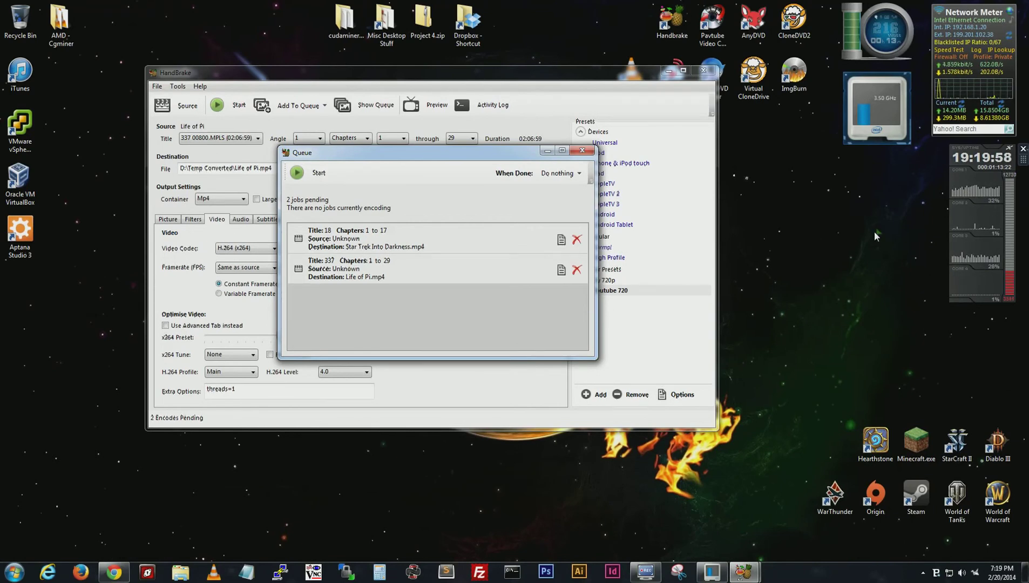
left_click(298, 174)
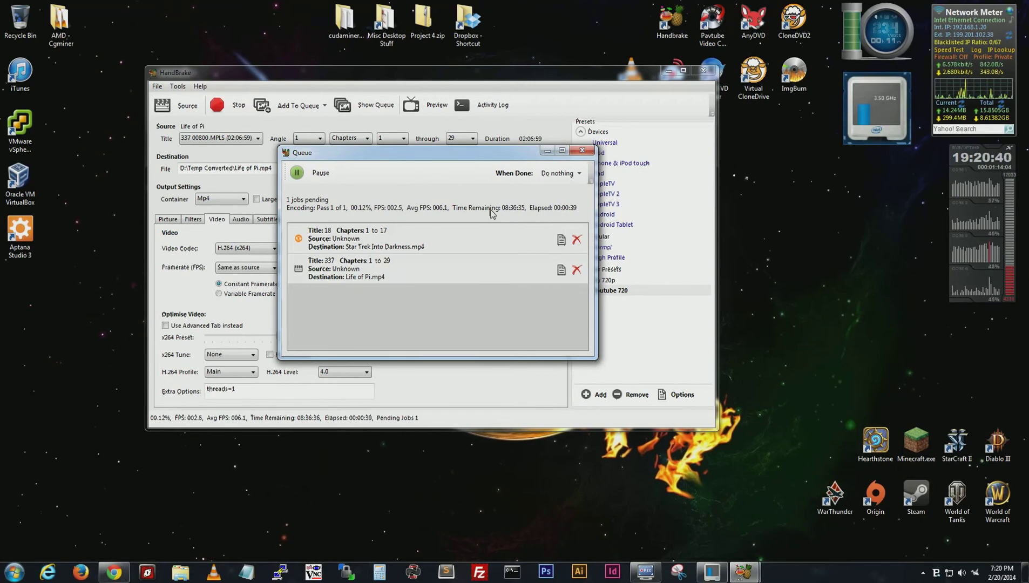
left_click(308, 176)
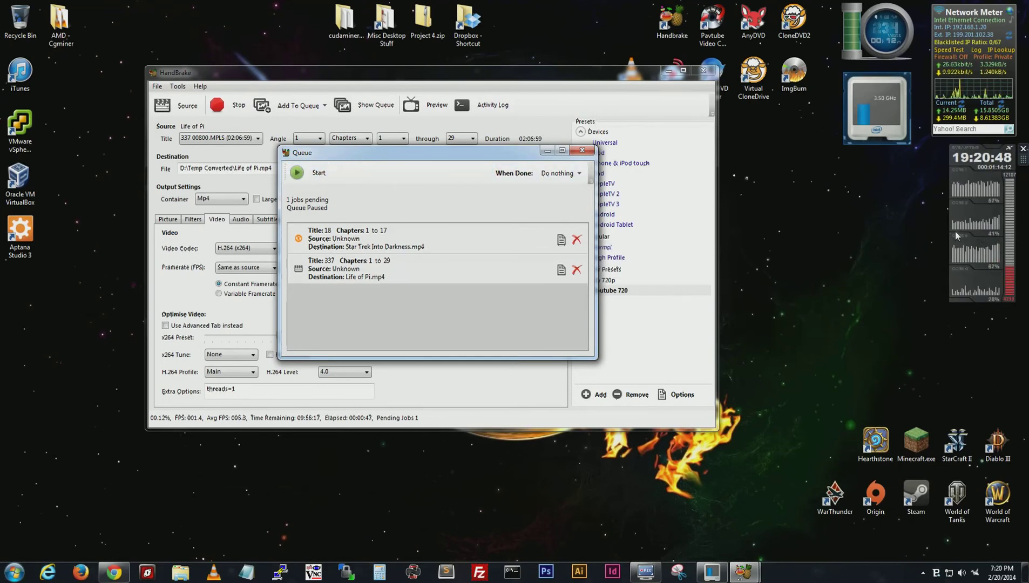
left_click(576, 240)
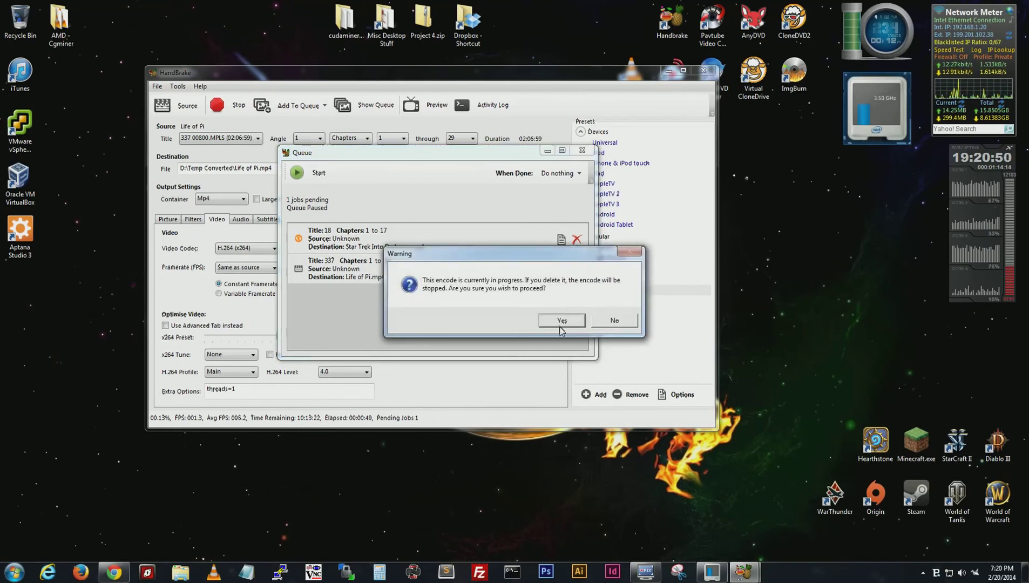
left_click(564, 318)
left_click(578, 240)
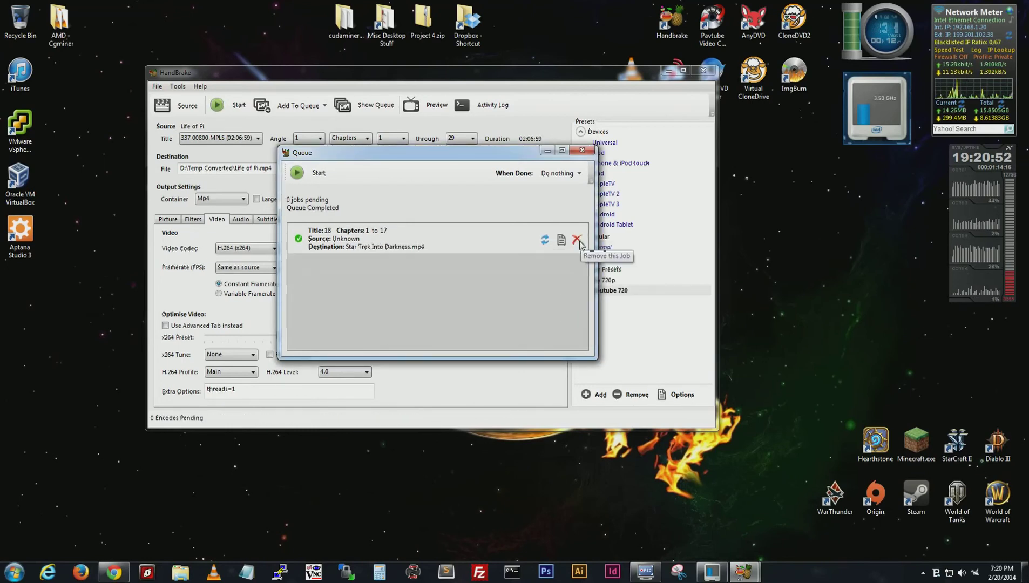
left_click(576, 239)
Step: Close the queue window and HandBrake, and open D:\Temp Converted in Explorer
left_click(581, 151)
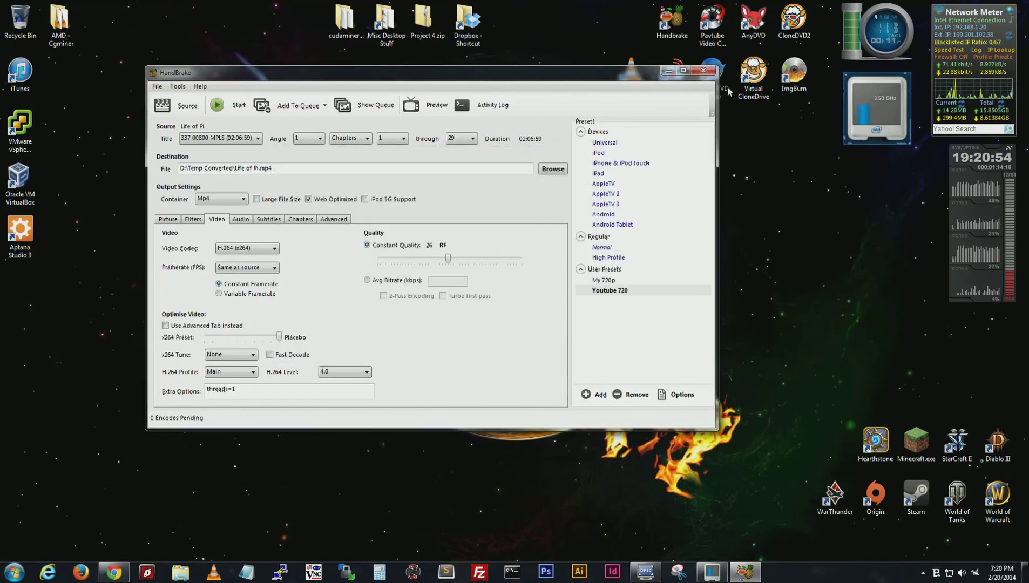
left_click(718, 60)
left_click(180, 571)
left_click(206, 251)
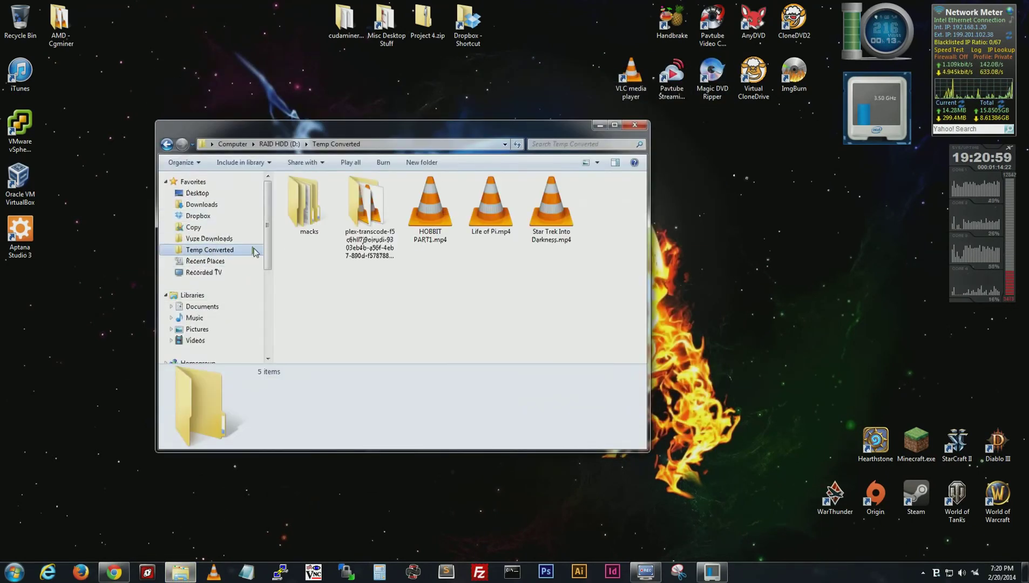
Step: Check the Properties of Star Trek Into Darkness.mp4 in Explorer
left_click(548, 207)
right_click(542, 210)
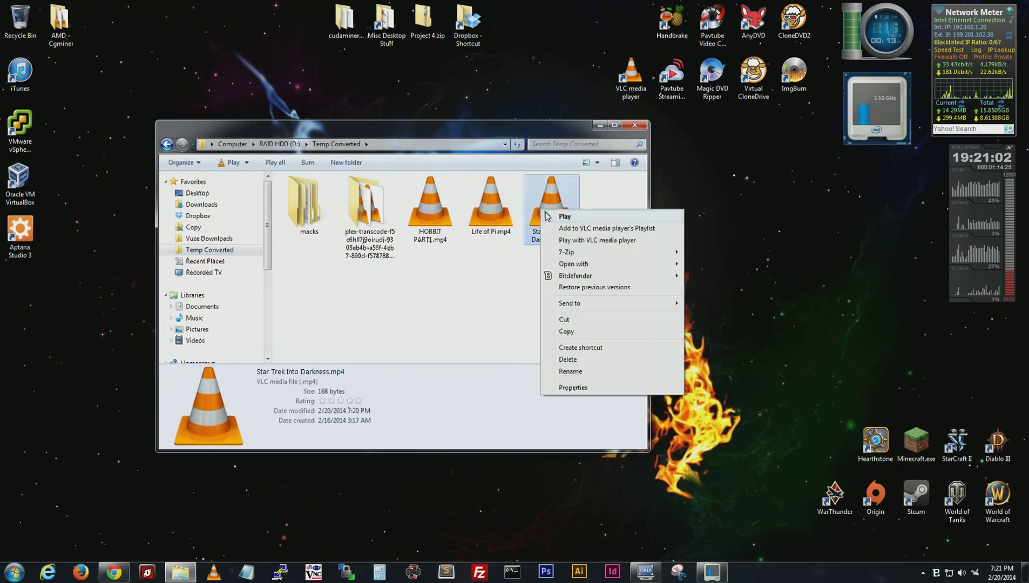
left_click(573, 387)
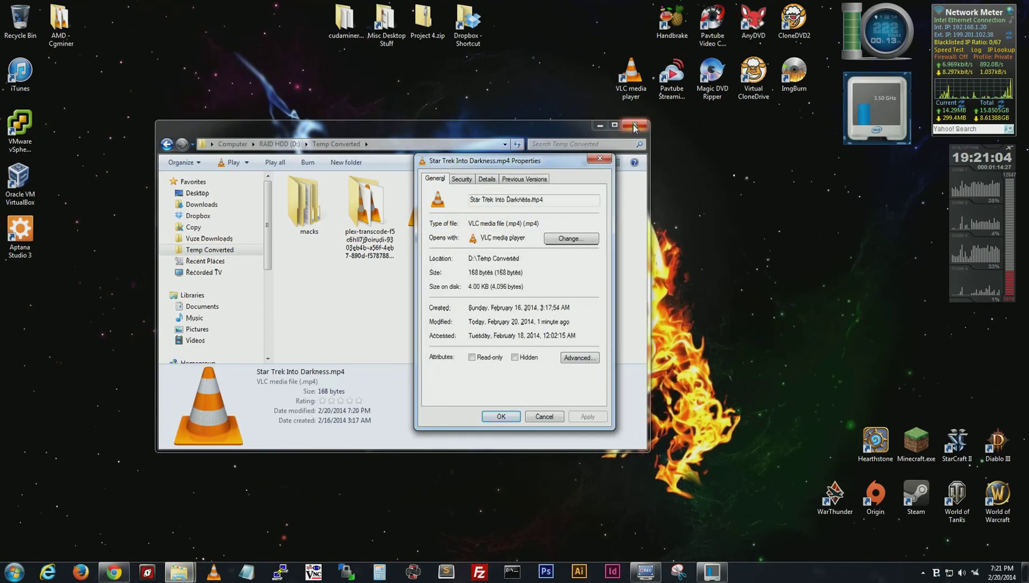
key("Escape")
scroll(266, 316, "down", 4)
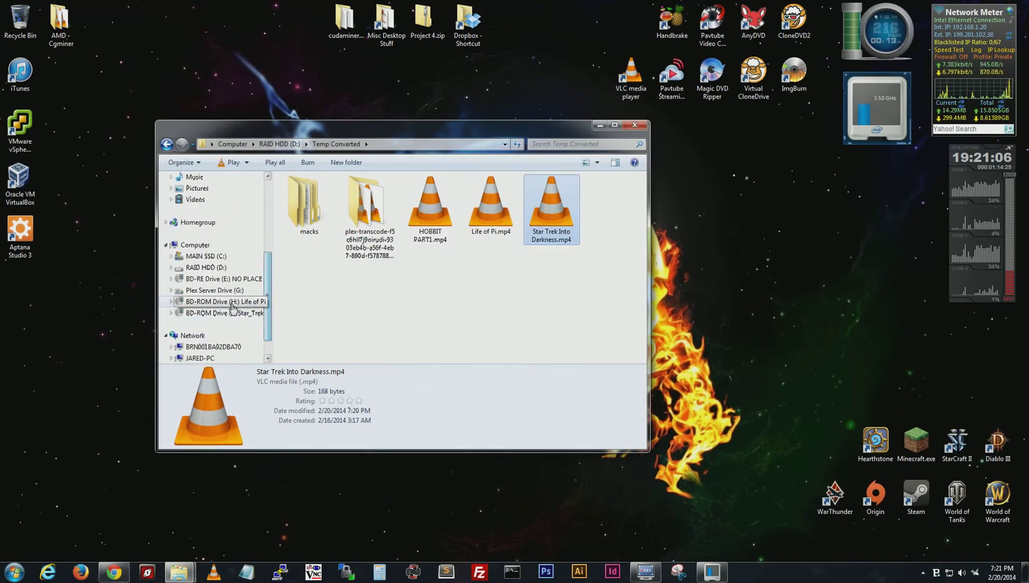
Step: Place the 168-byte file's Properties on the left and the 922 MB G: drive 2013 file's on the right
left_click(207, 292)
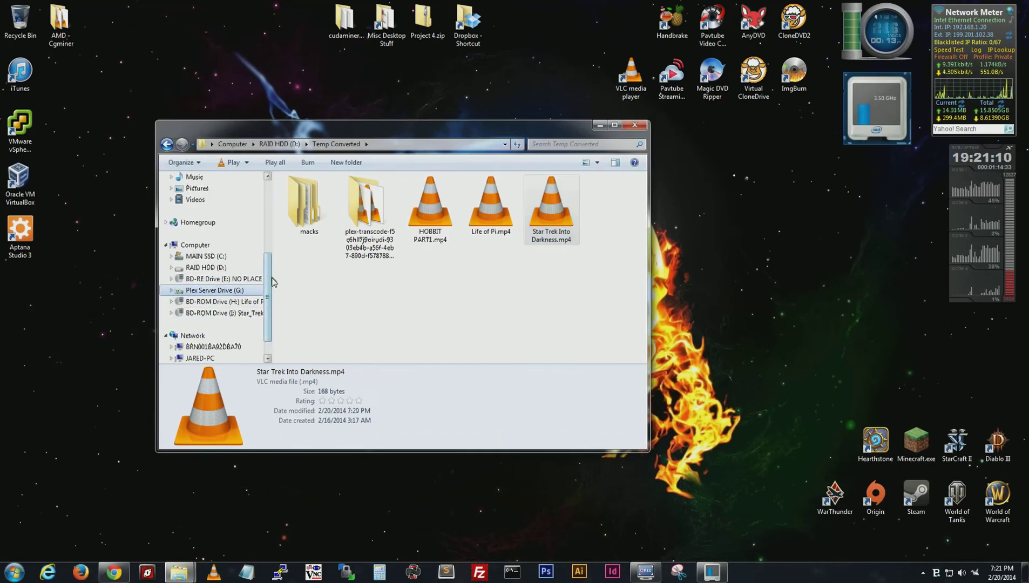
key("super+Down")
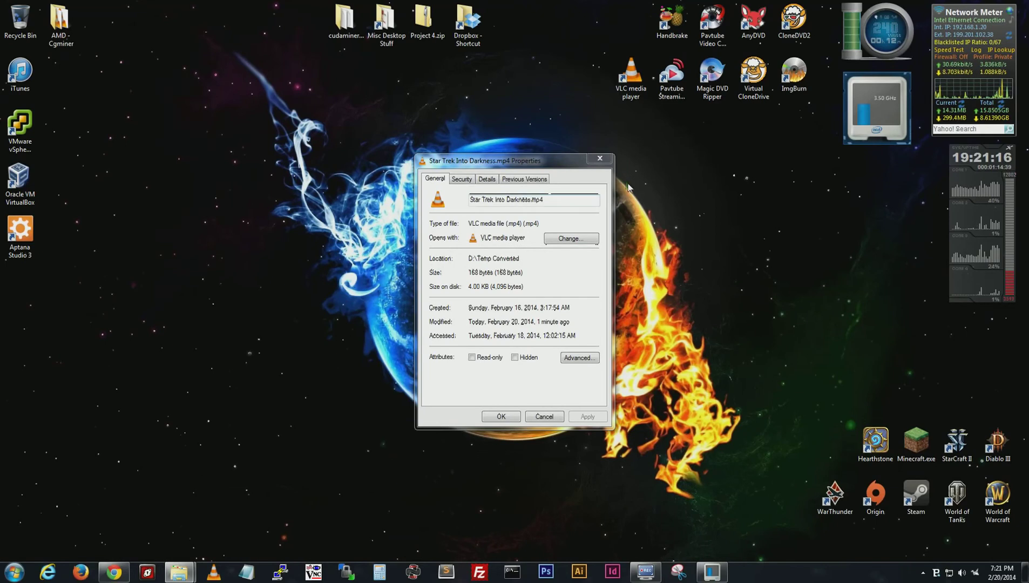
left_click_drag(512, 161, 245, 140)
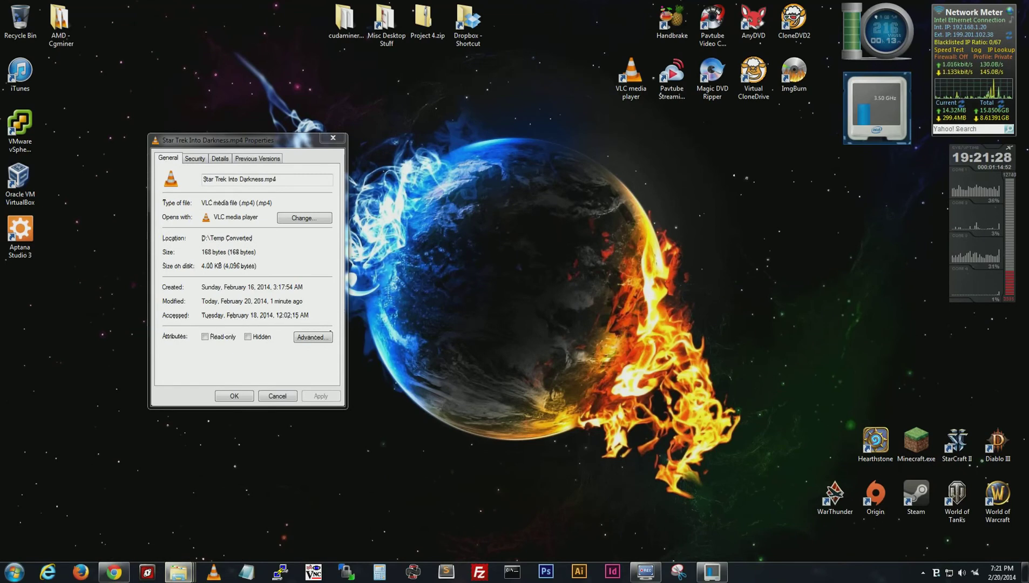
left_click_drag(431, 203, 623, 144)
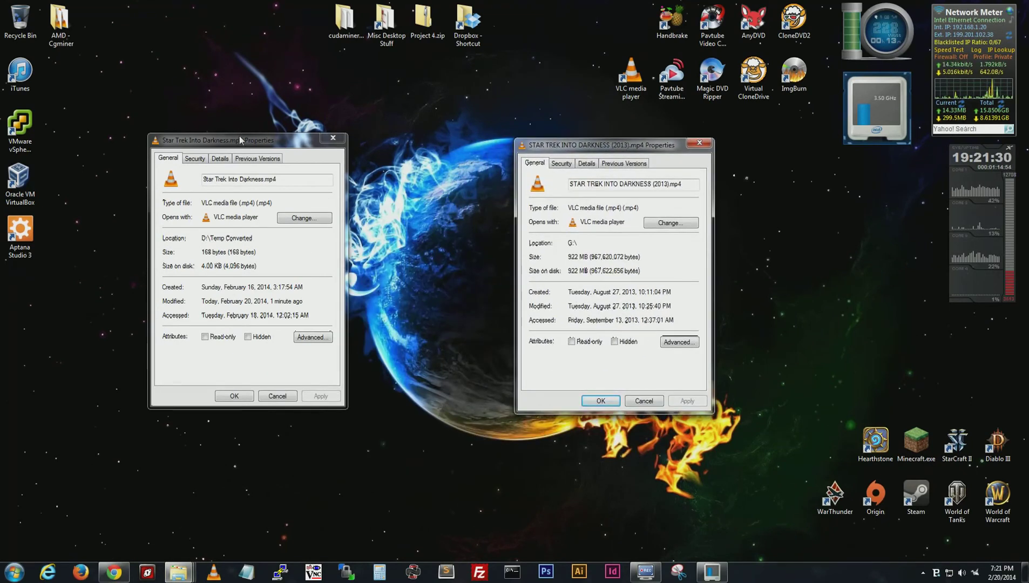
Step: Close the Properties windows for Star Trek Into Darkness.mp4 and STAR TREK INTO DARKNESS (2013).mp4
left_click_drag(243, 145, 410, 149)
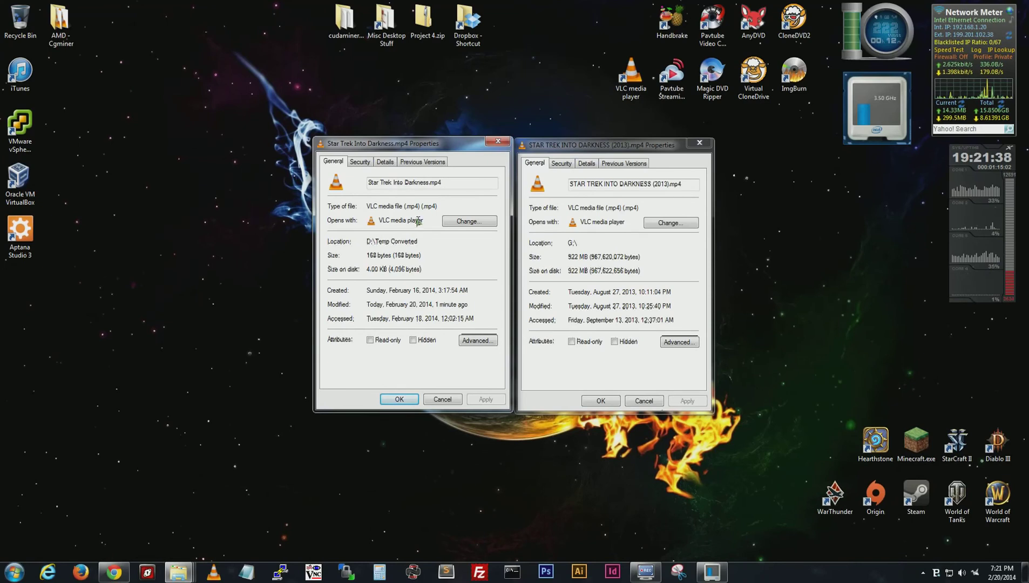
left_click(498, 141)
left_click_drag(202, 159, 272, 160)
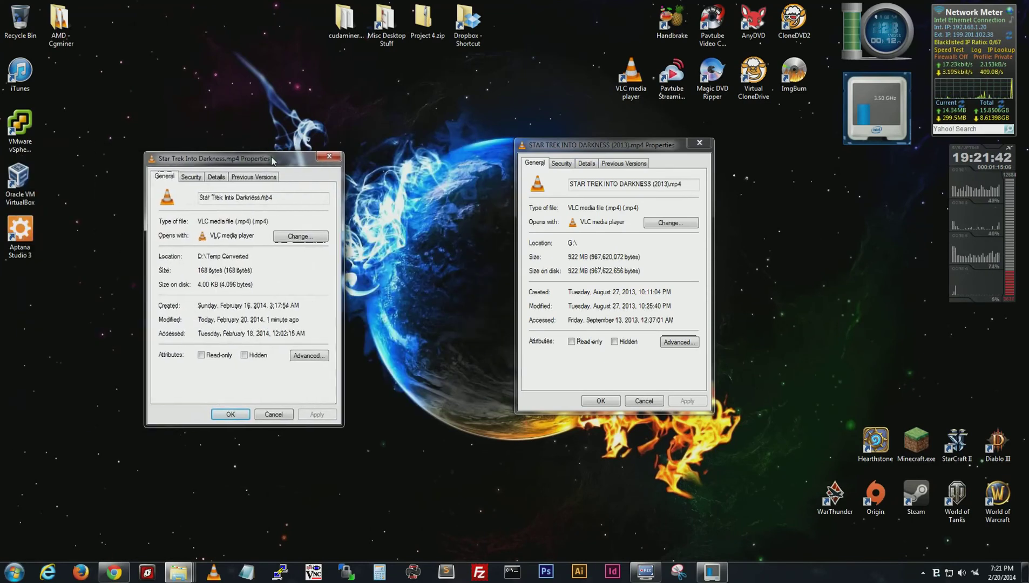
left_click(329, 156)
left_click_drag(594, 148, 462, 117)
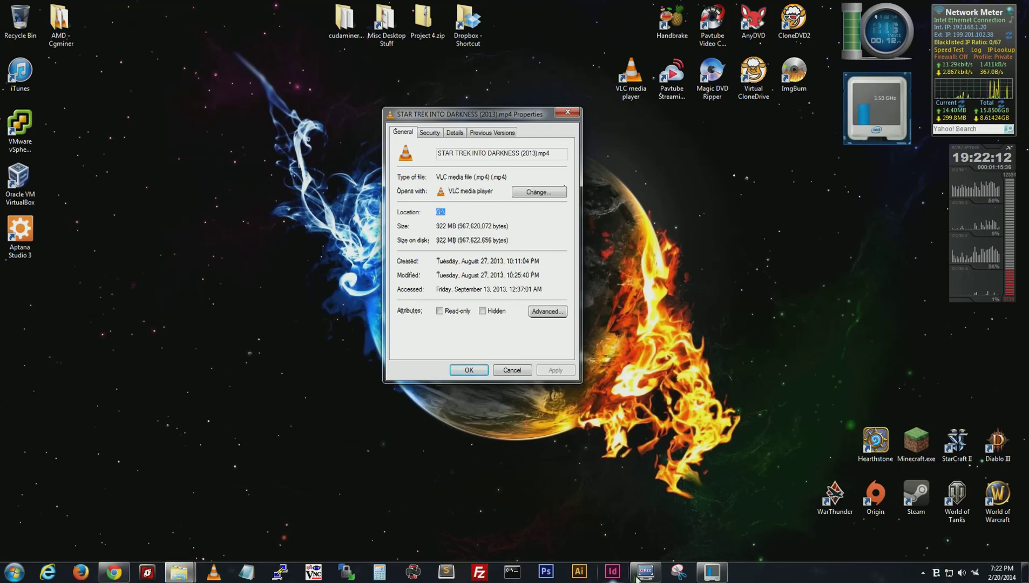
left_click(567, 112)
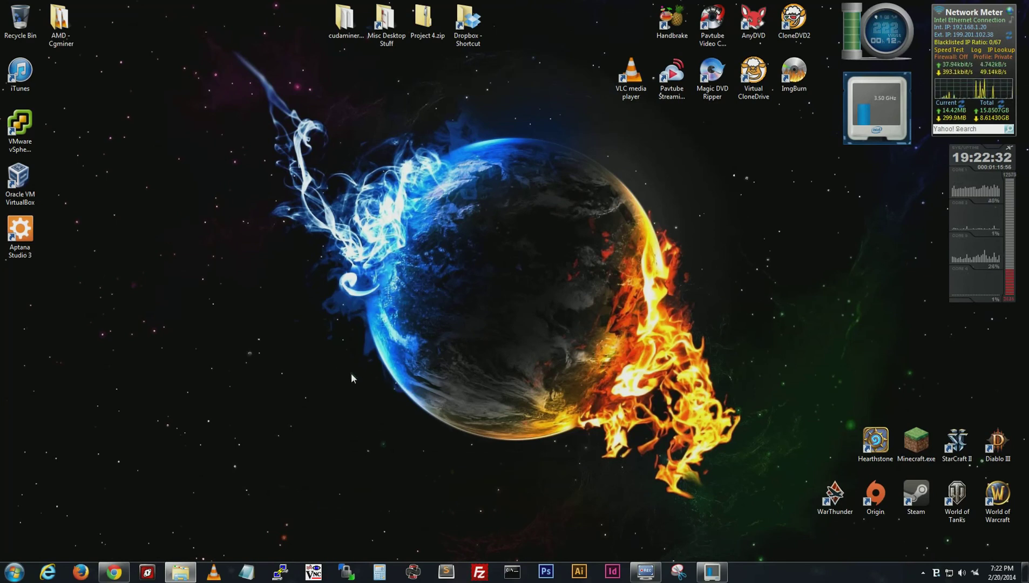
Step: Restore the SlySoft Virtual CloneDrive page in Chrome and widen the window leftward
left_click(114, 571)
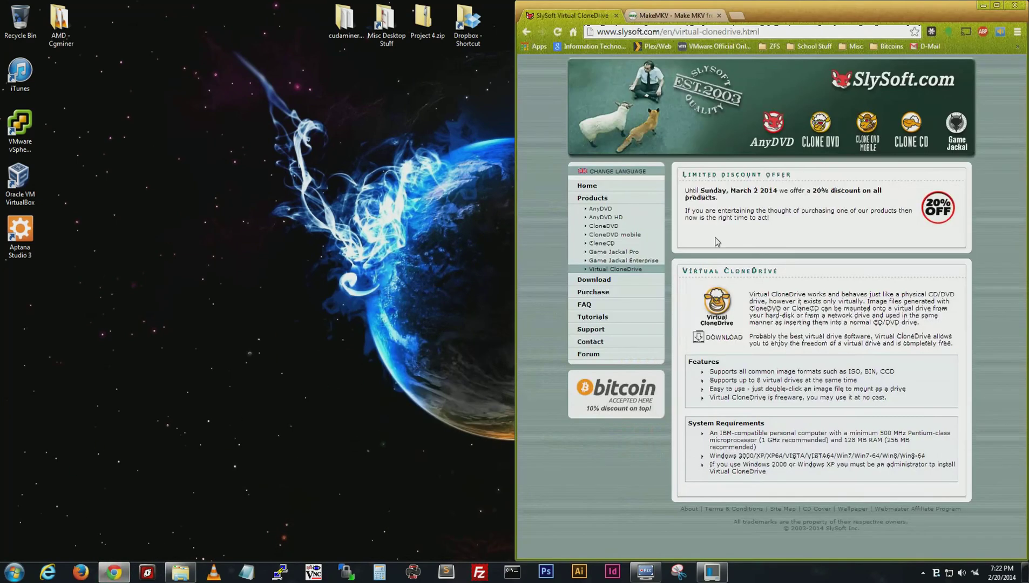
left_click_drag(515, 203, 446, 197)
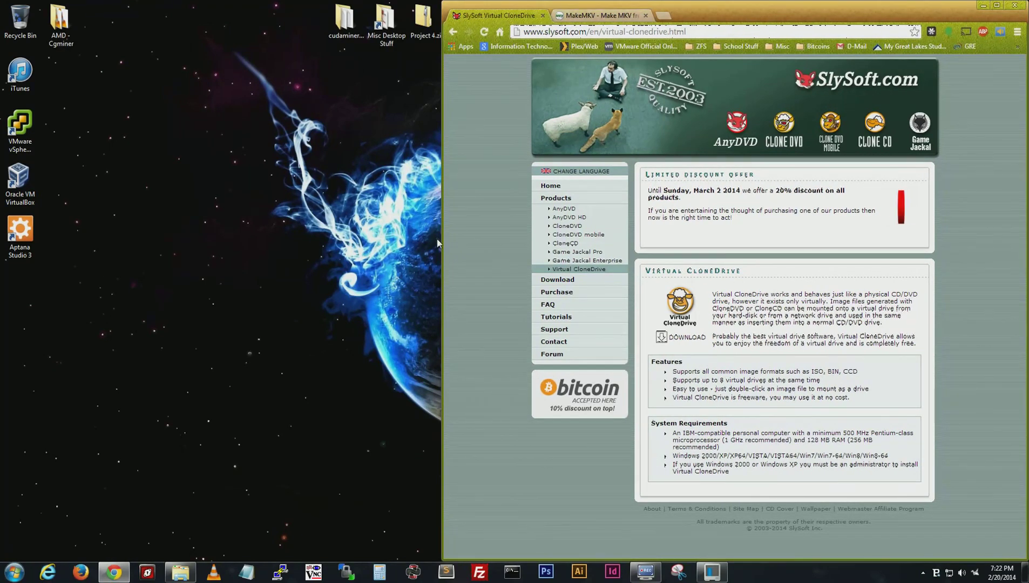